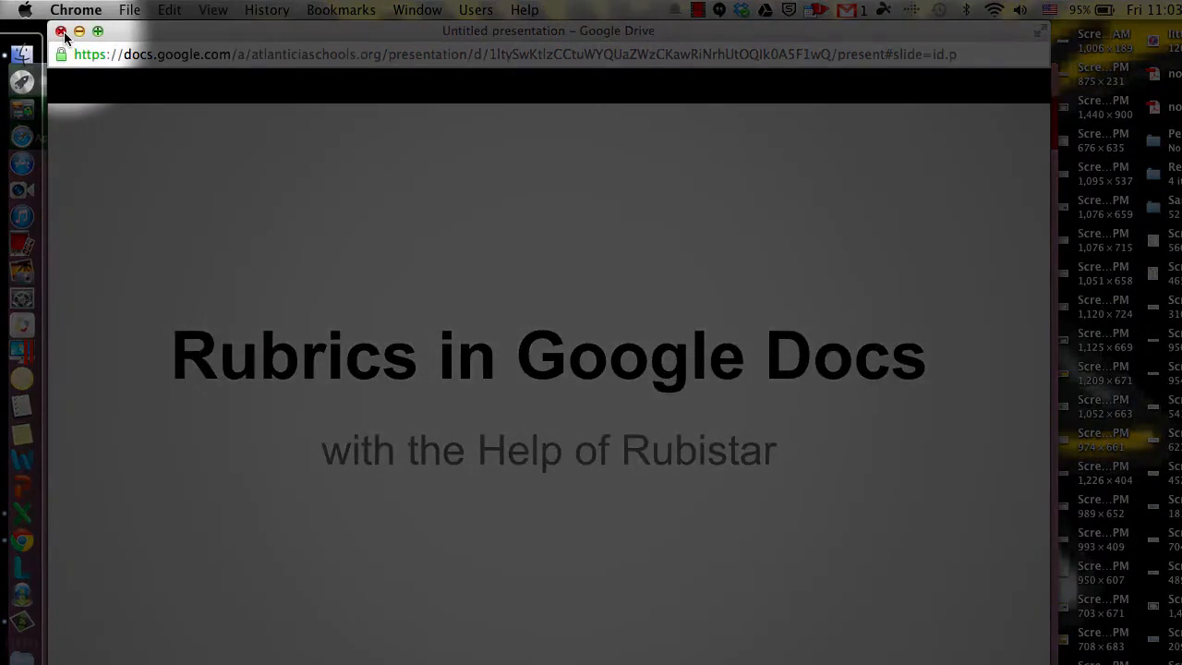
- Close the presentation window and reposition the browser window showing the RubiStar home page
click(62, 31)
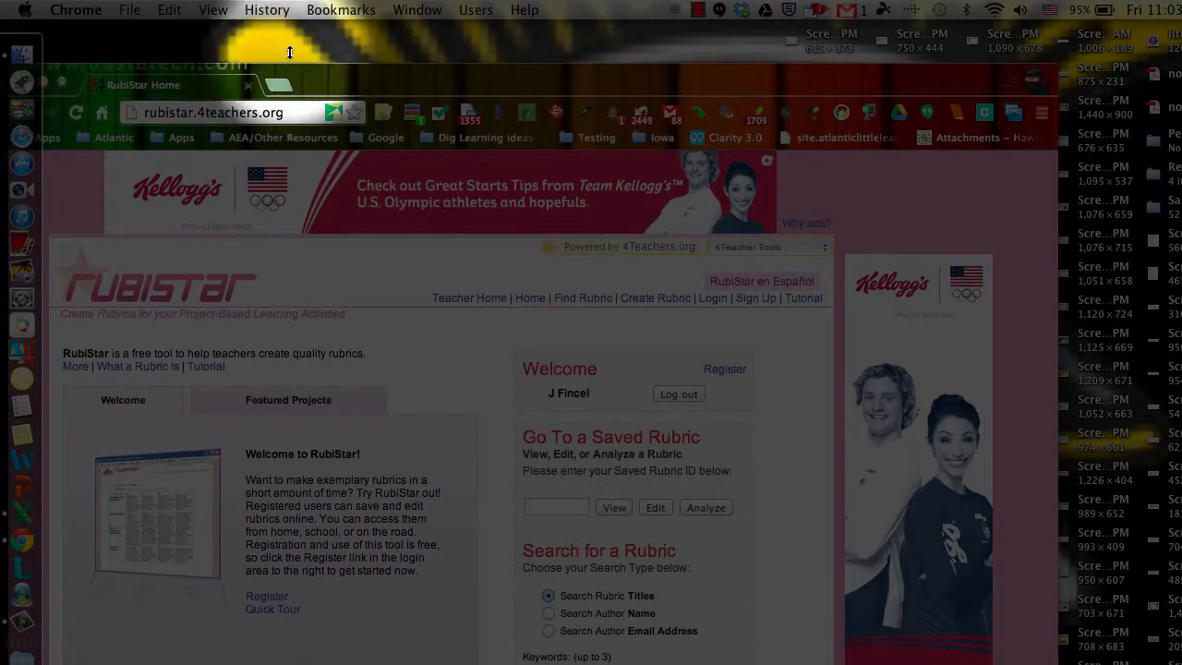
drag(344, 71, 374, 30)
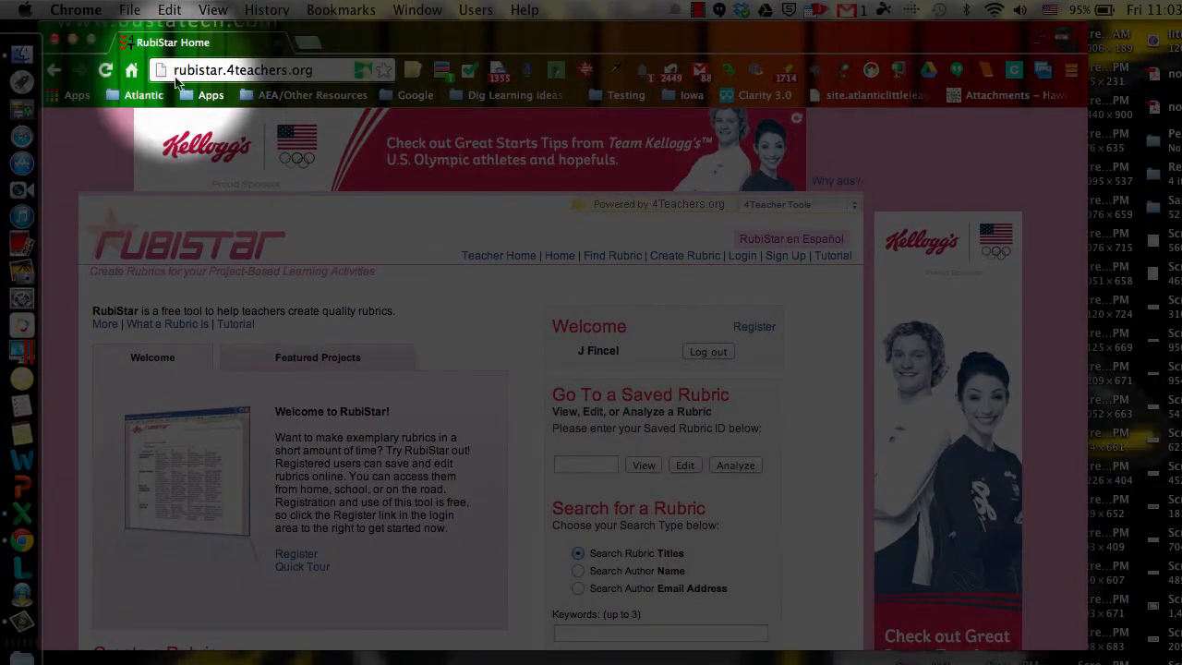
click(223, 67)
drag(223, 65, 321, 61)
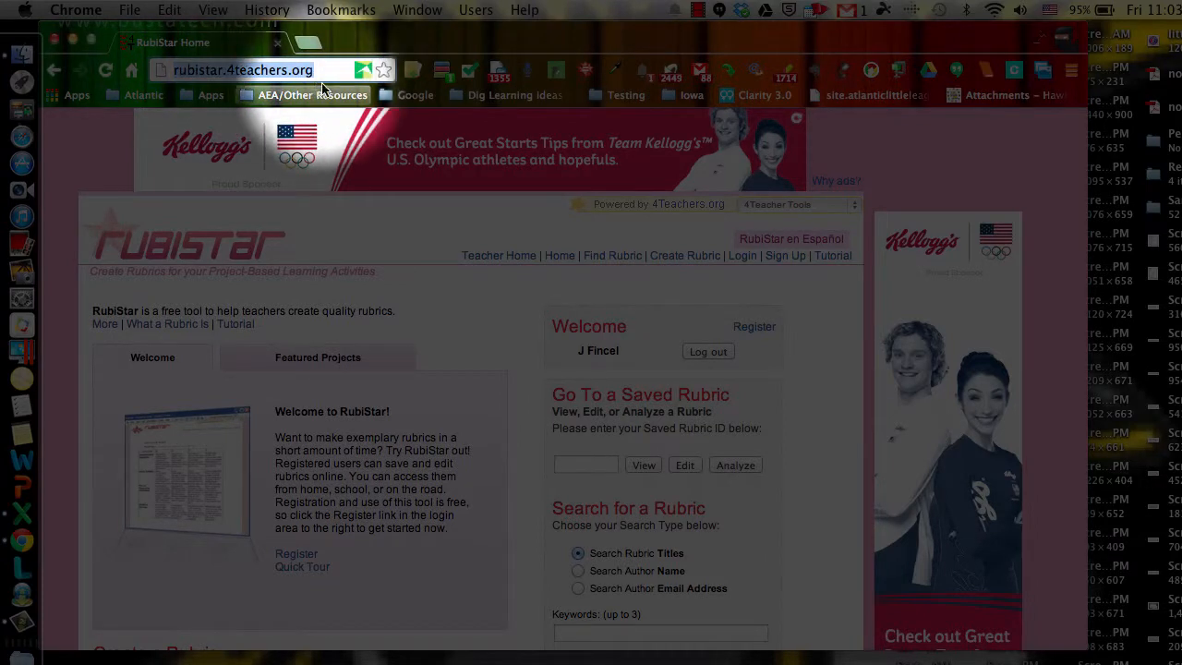
click(384, 218)
click(384, 218)
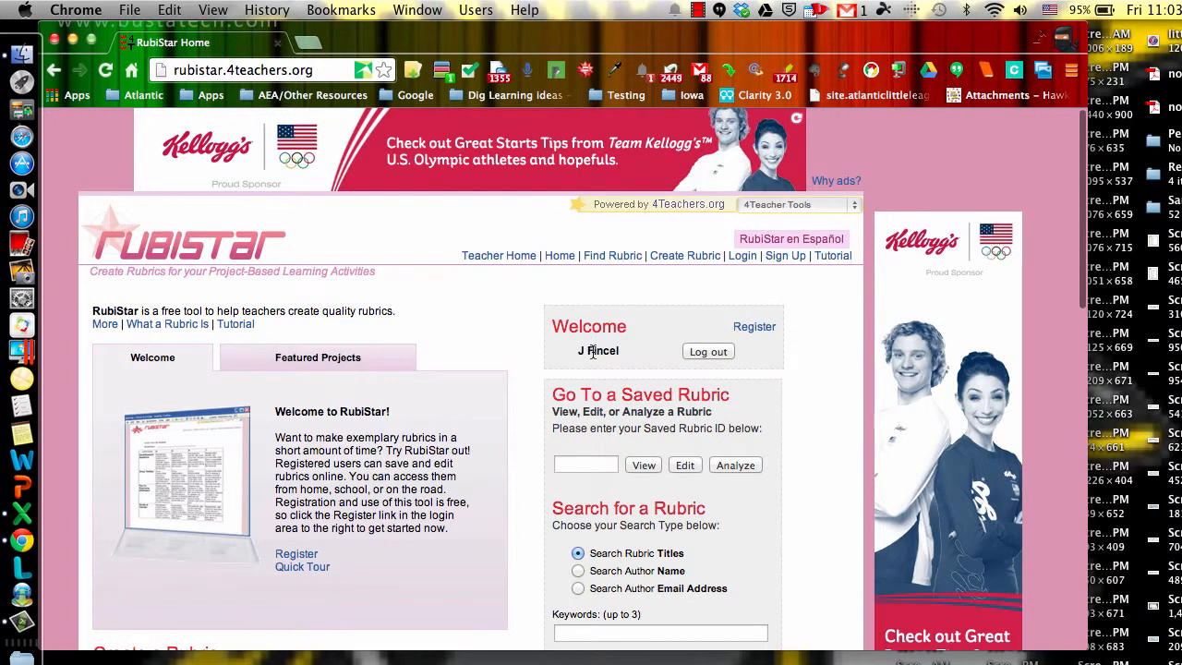
- Open the Multimedia rubric topic, browse the customizable templates, and choose the Digital Storytelling template
scroll(488, 387, down, 4)
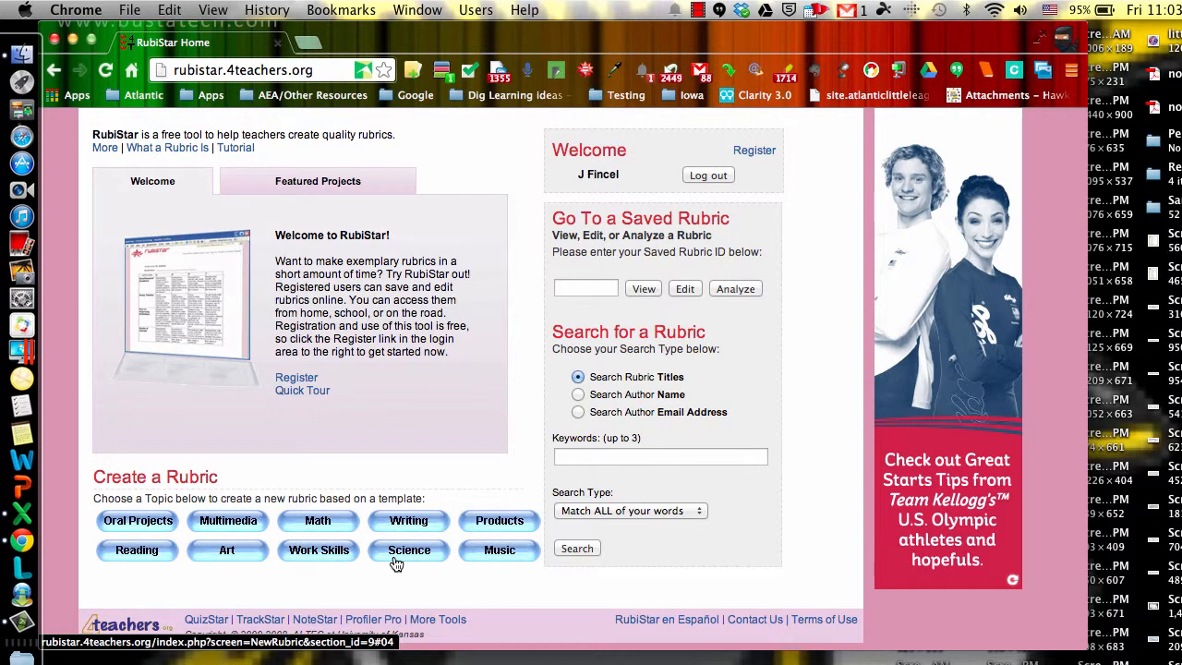
click(229, 523)
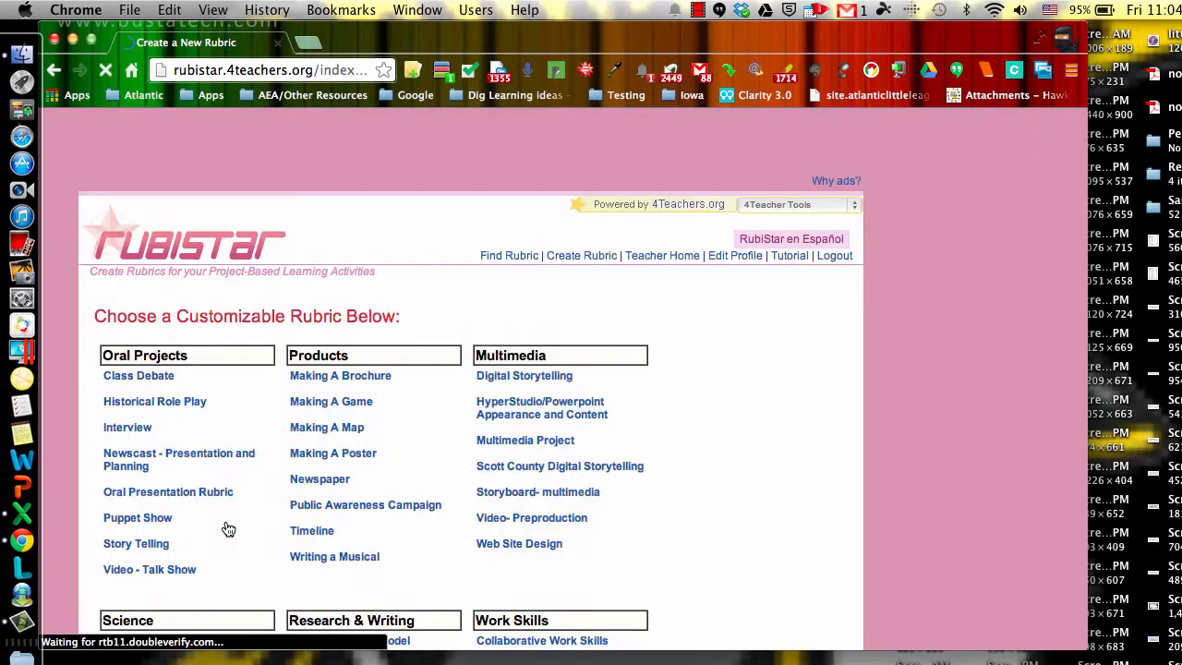
scroll(347, 550, down, 10)
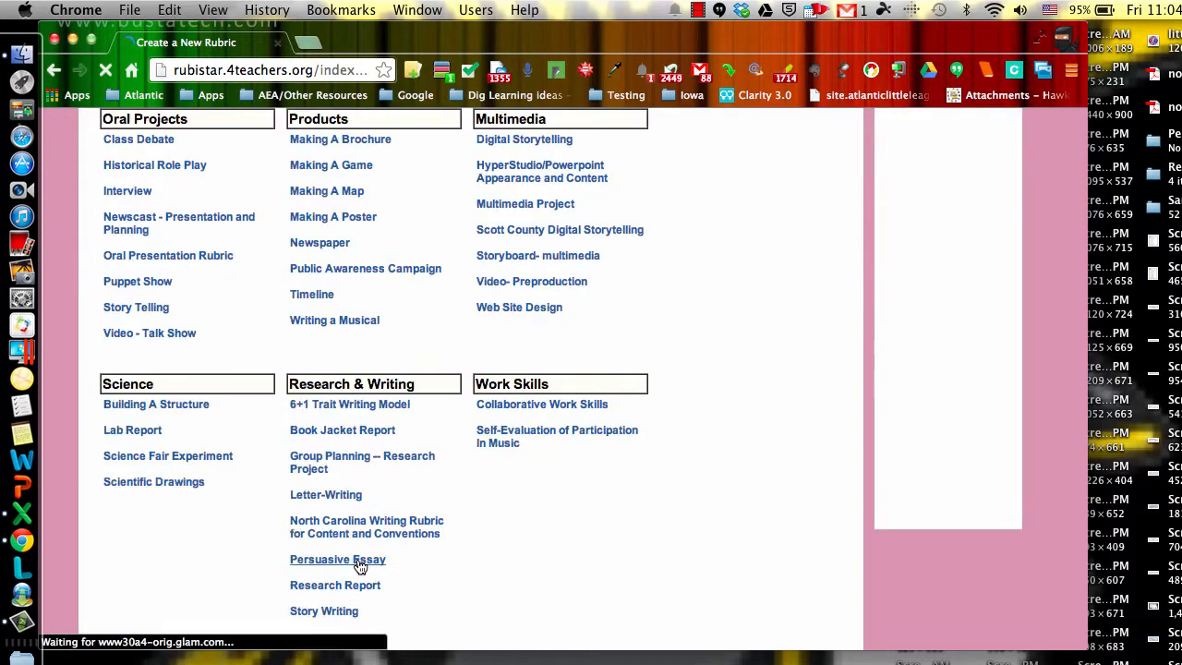
scroll(365, 493, down, 6)
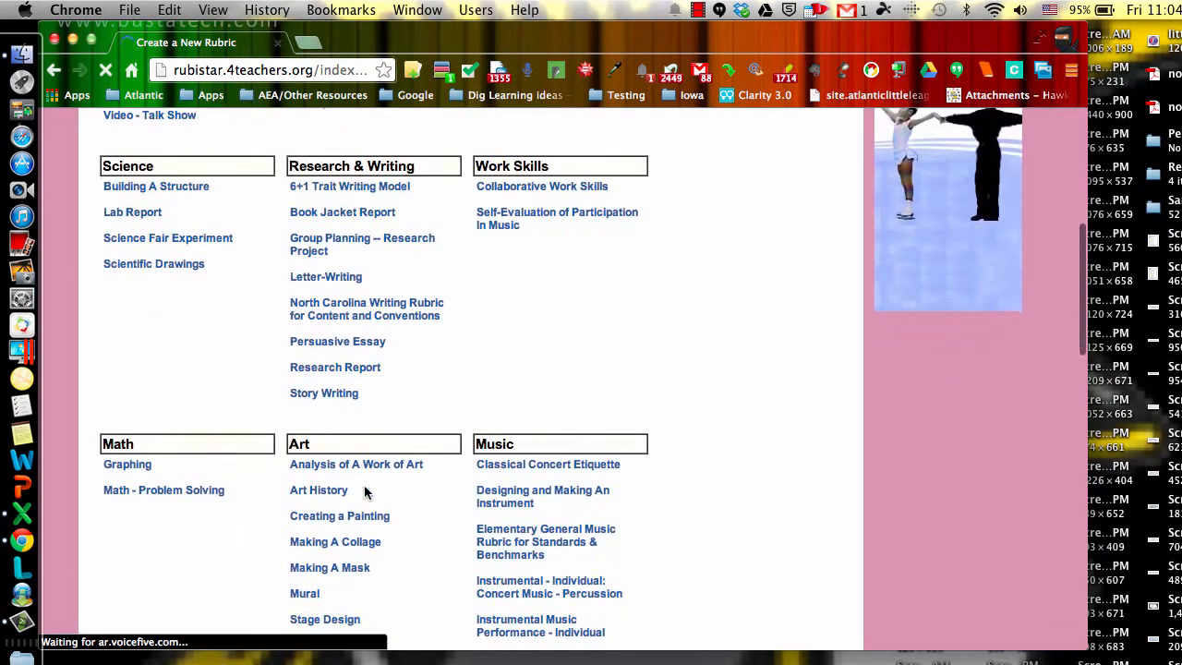
scroll(364, 492, down, 2)
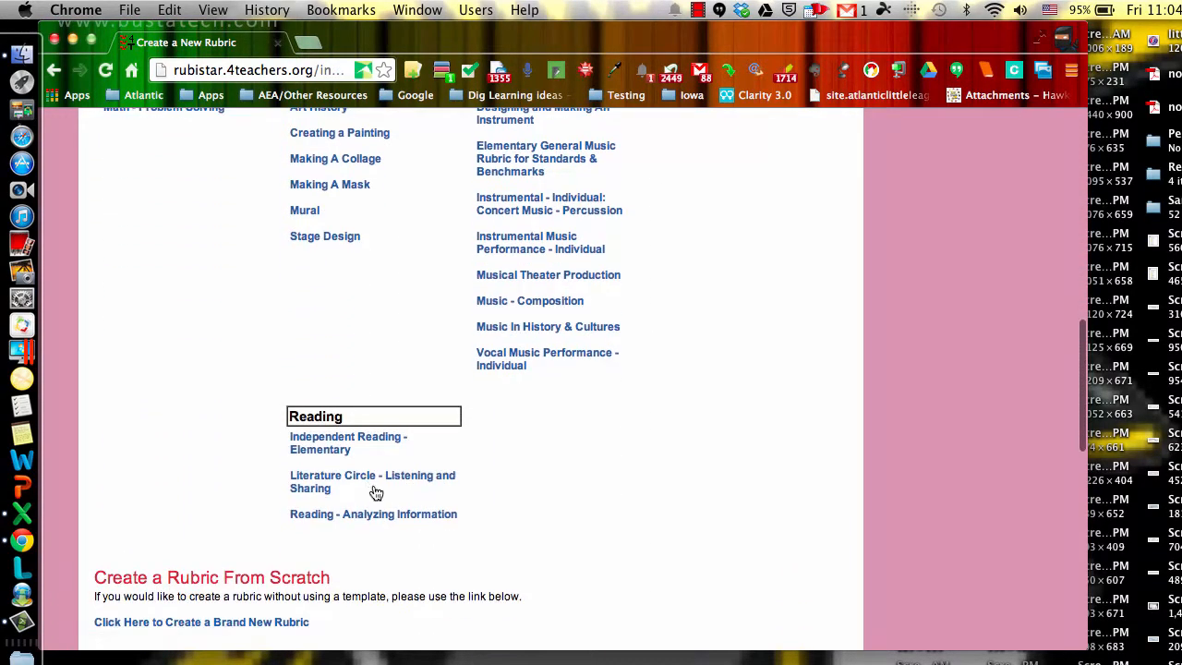
scroll(459, 387, up, 9)
scroll(457, 388, up, 8)
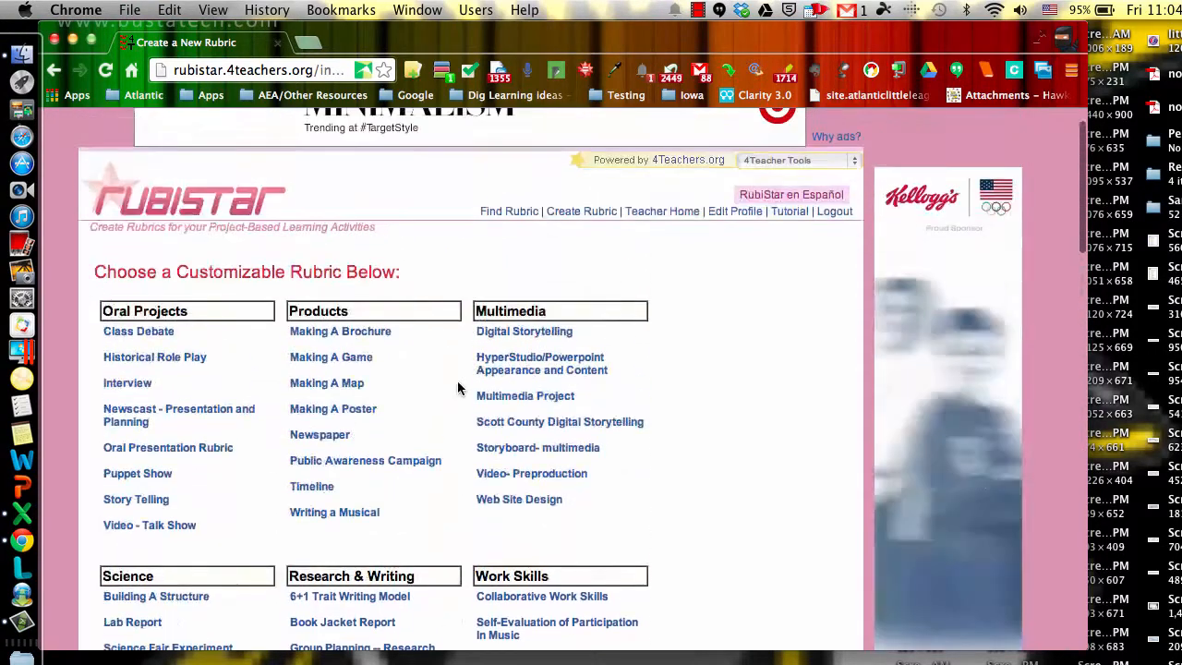
click(533, 340)
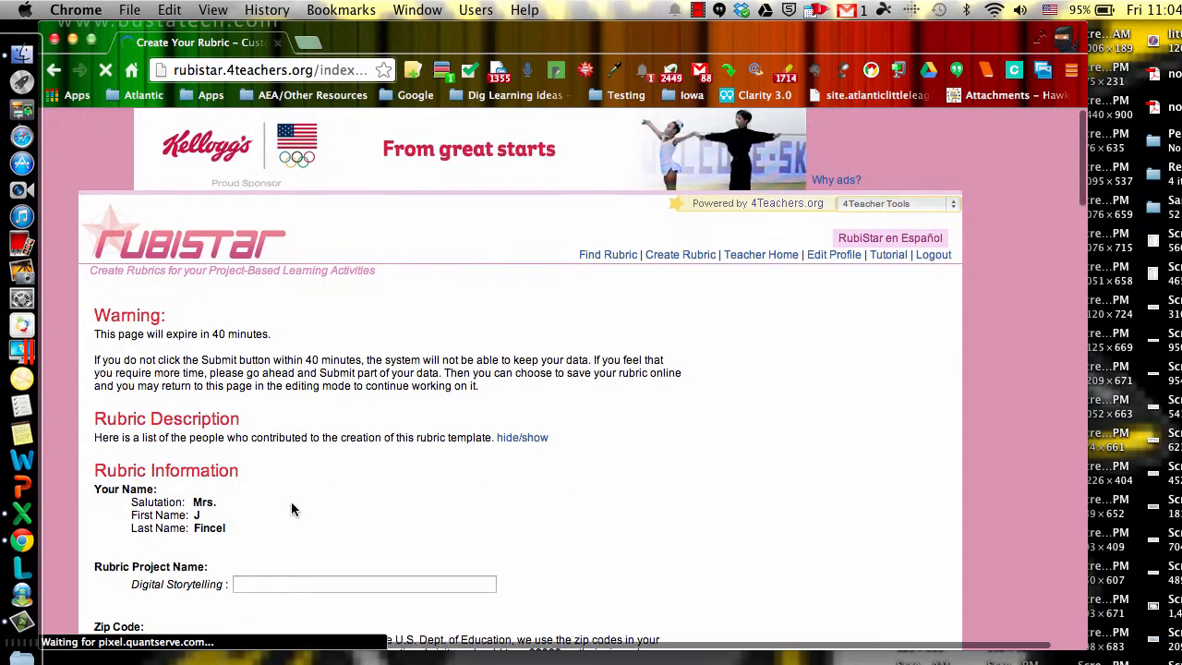
- Name the Digital Storytelling rubric project "Test Project 1"
scroll(290, 505, down, 2)
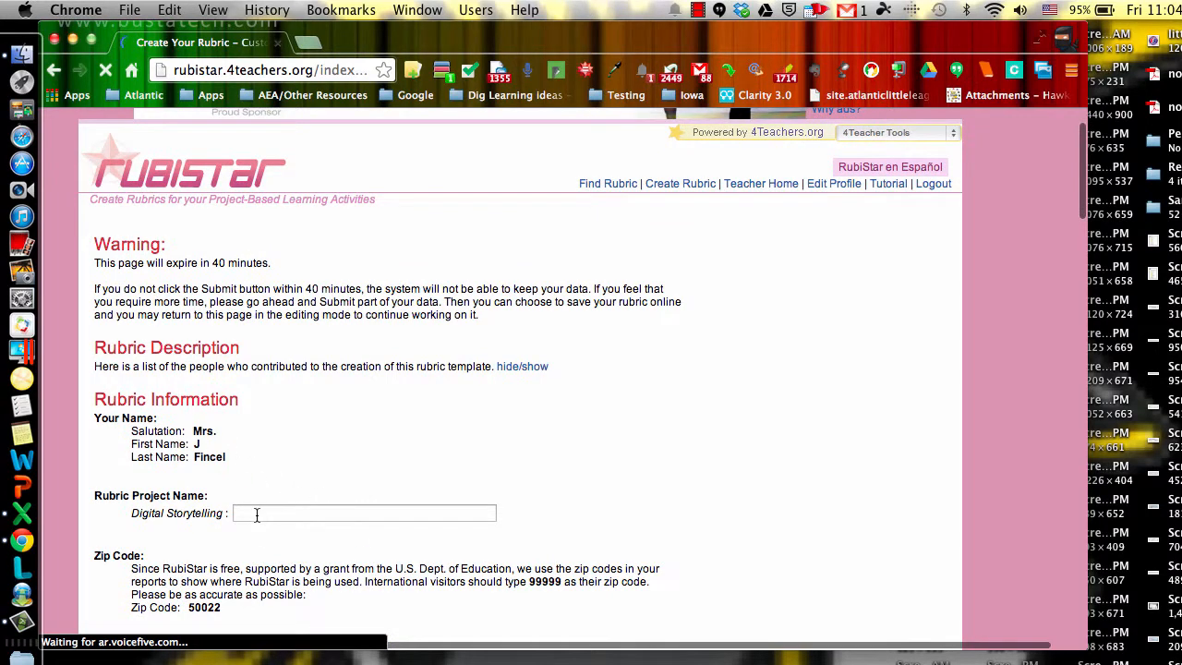
click(257, 515)
text(Test )
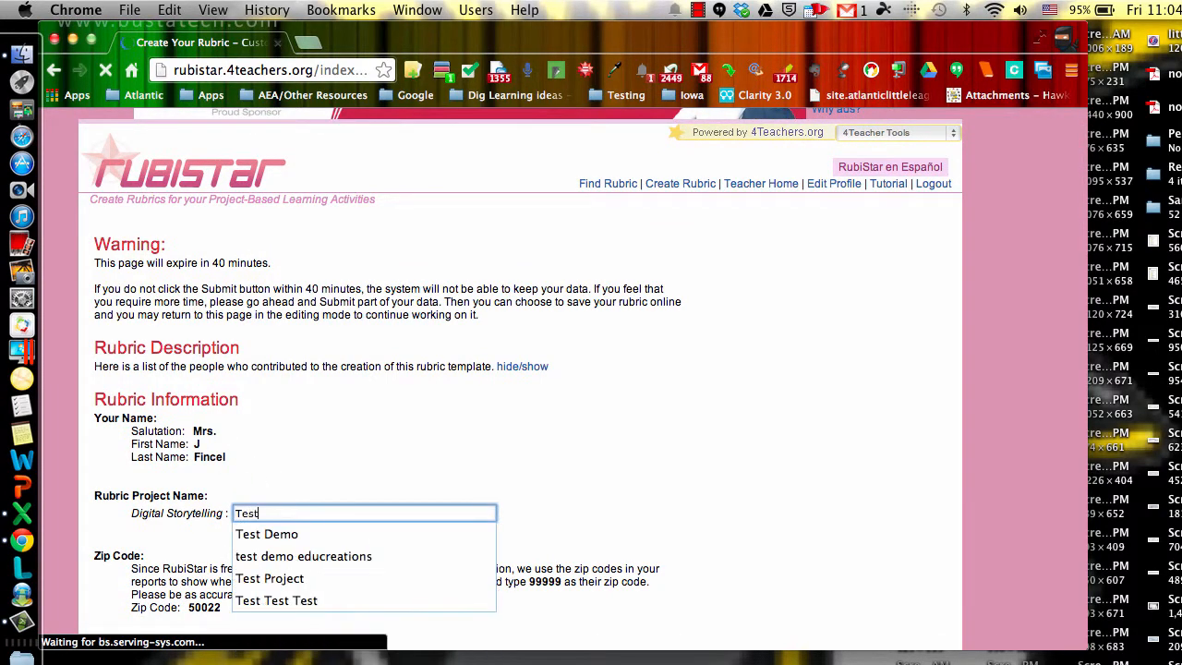
text(Project 1)
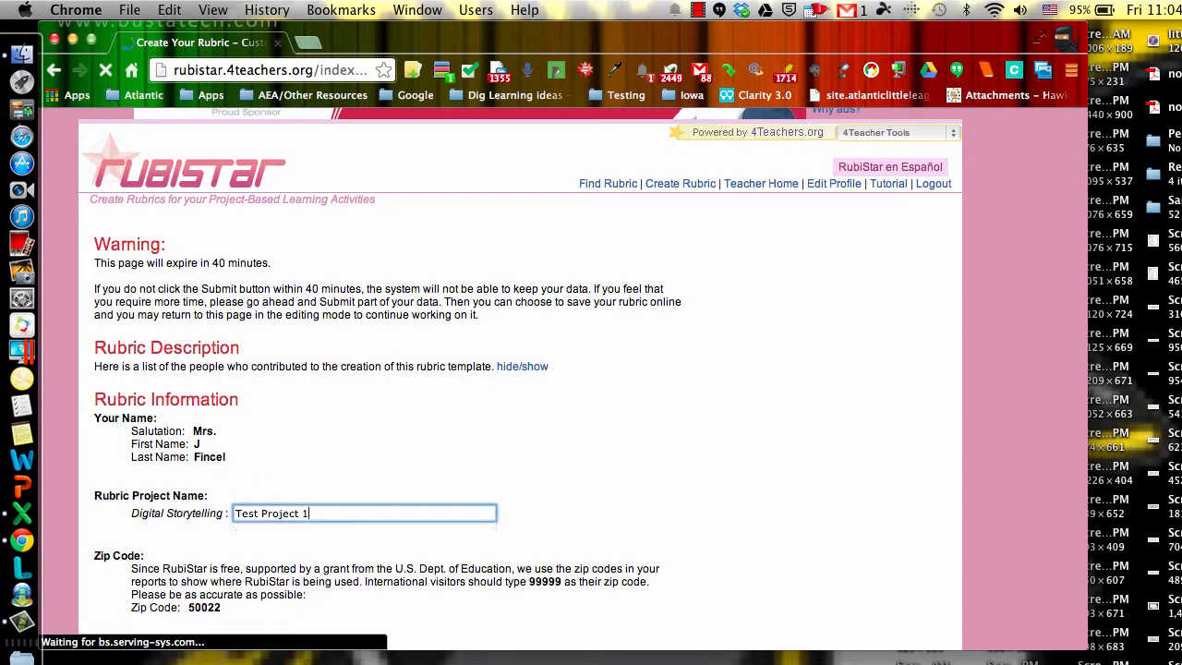
- Review the Demonstration Rubric choices and keep the rubric temporary
scroll(318, 494, down, 5)
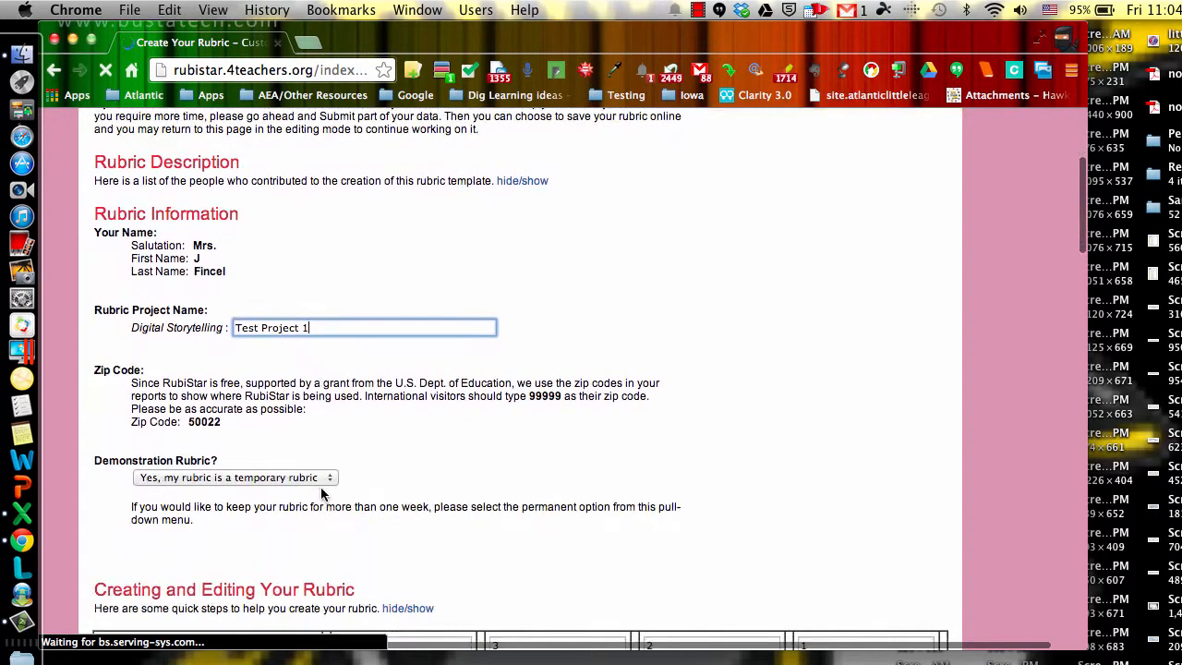
click(304, 432)
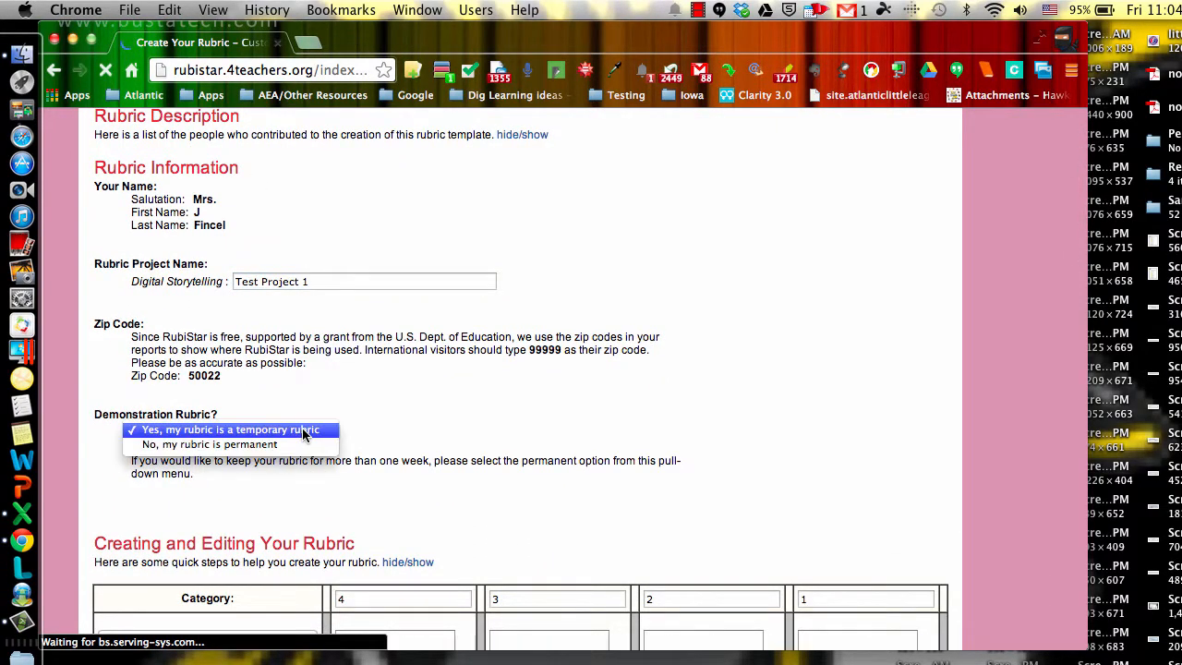
click(514, 474)
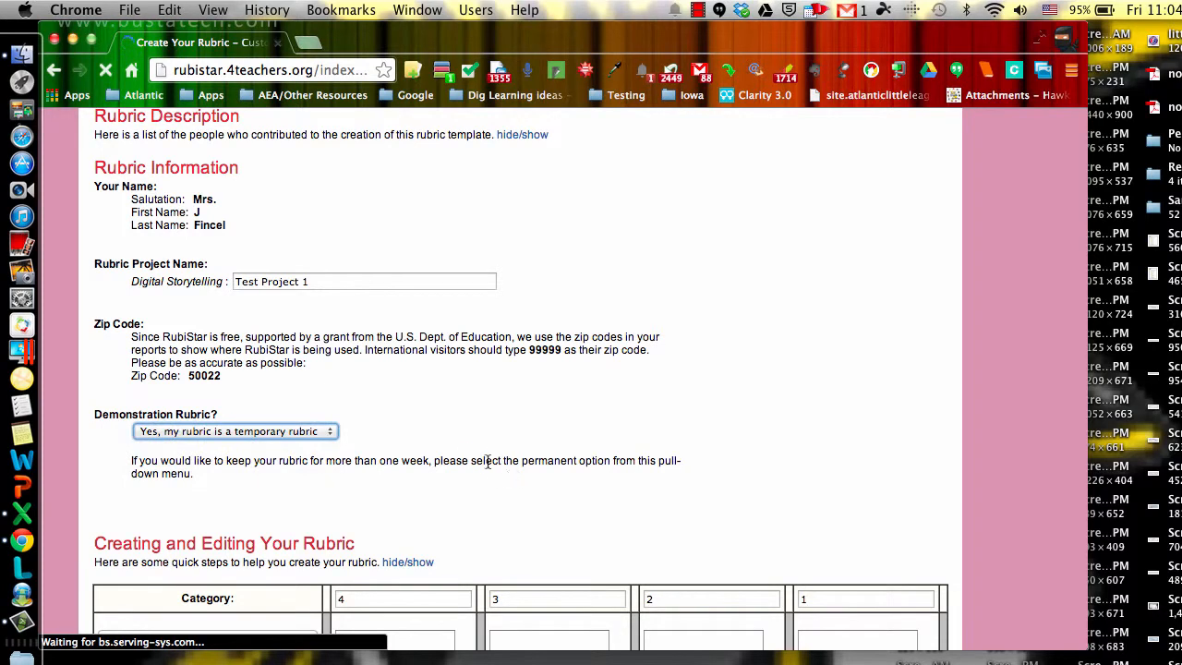
- Set the first rubric row's category to Images
scroll(471, 454, down, 3)
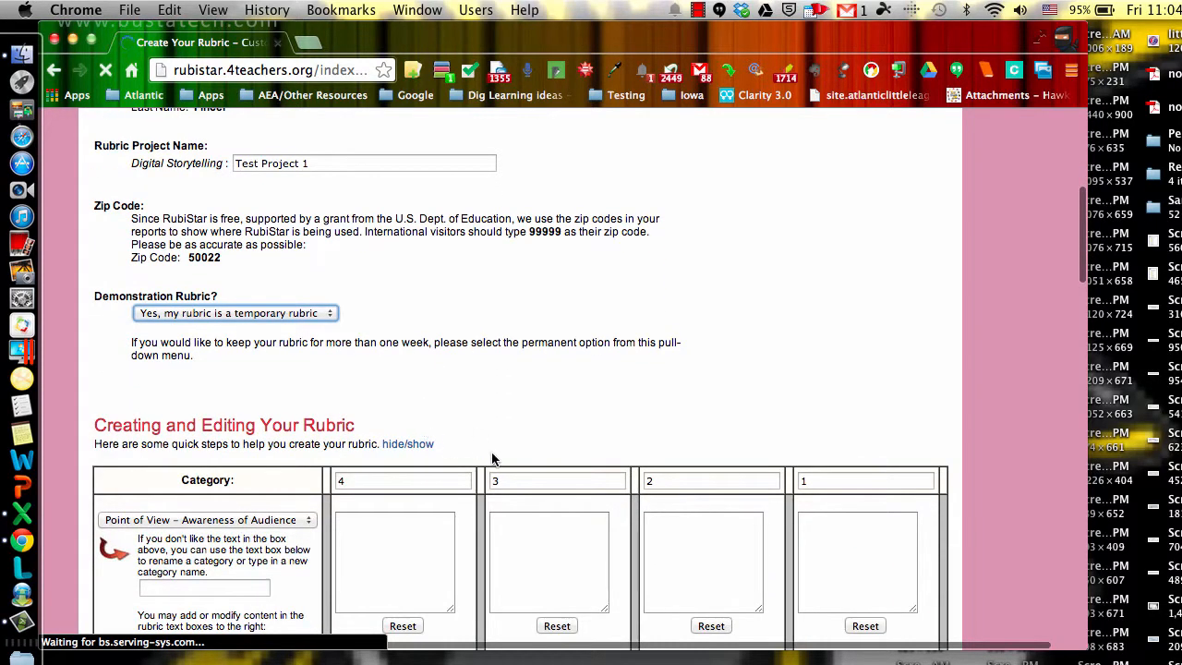
scroll(422, 414, down, 2)
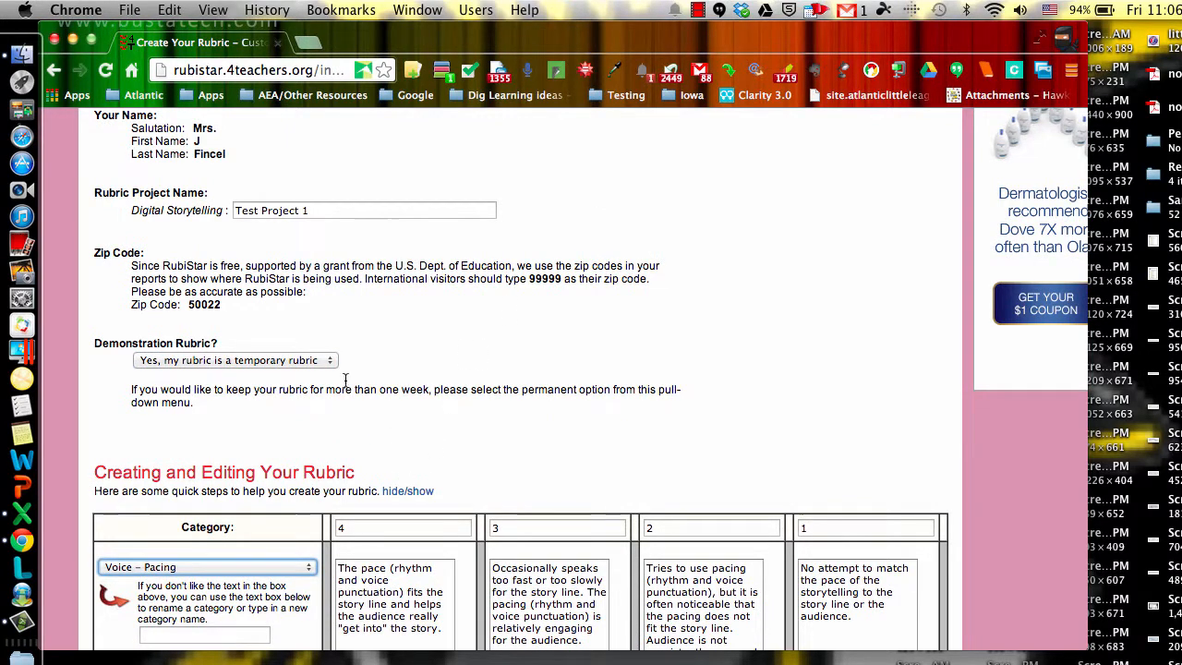
click(239, 568)
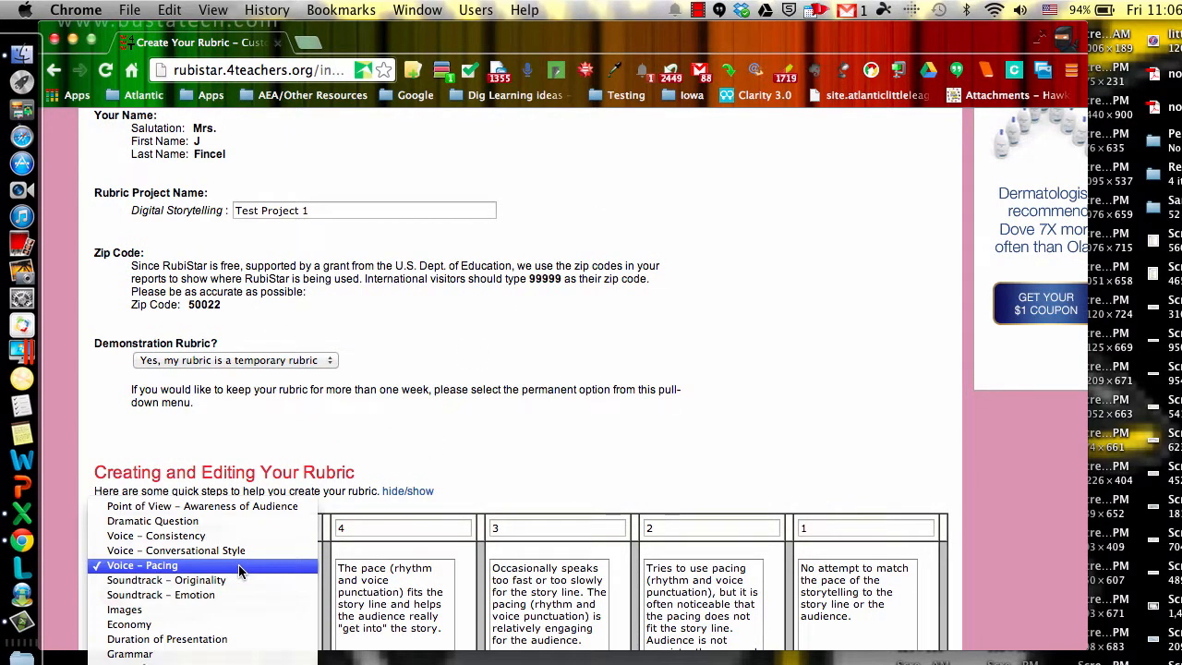
click(384, 399)
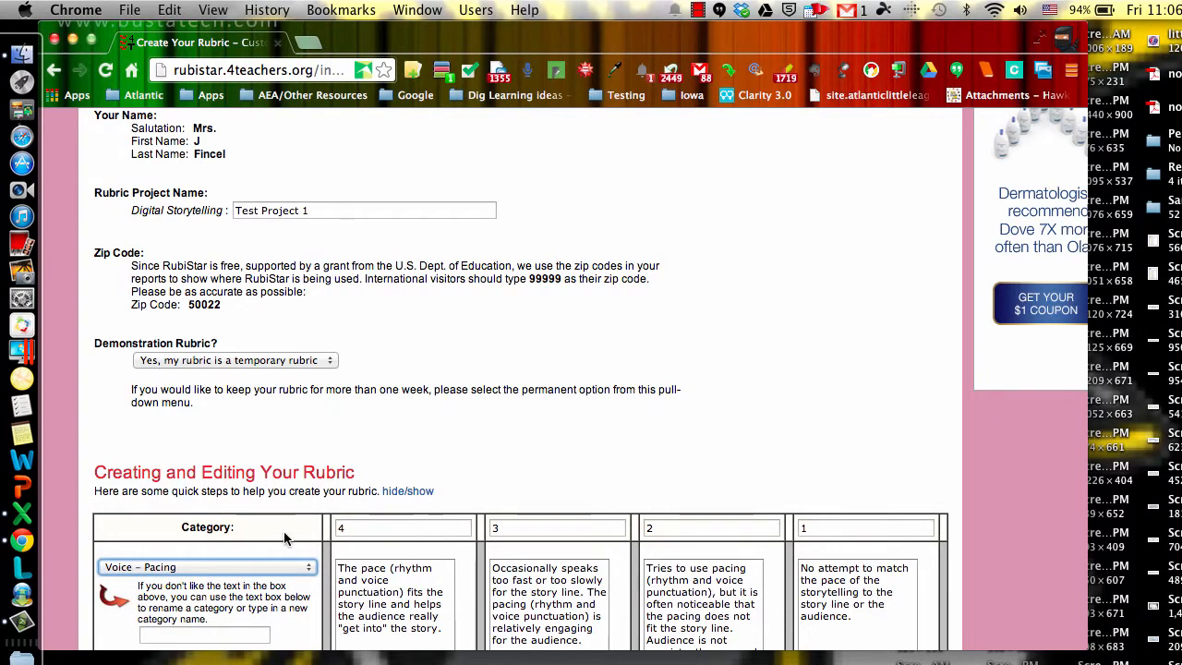
scroll(284, 538, down, 1)
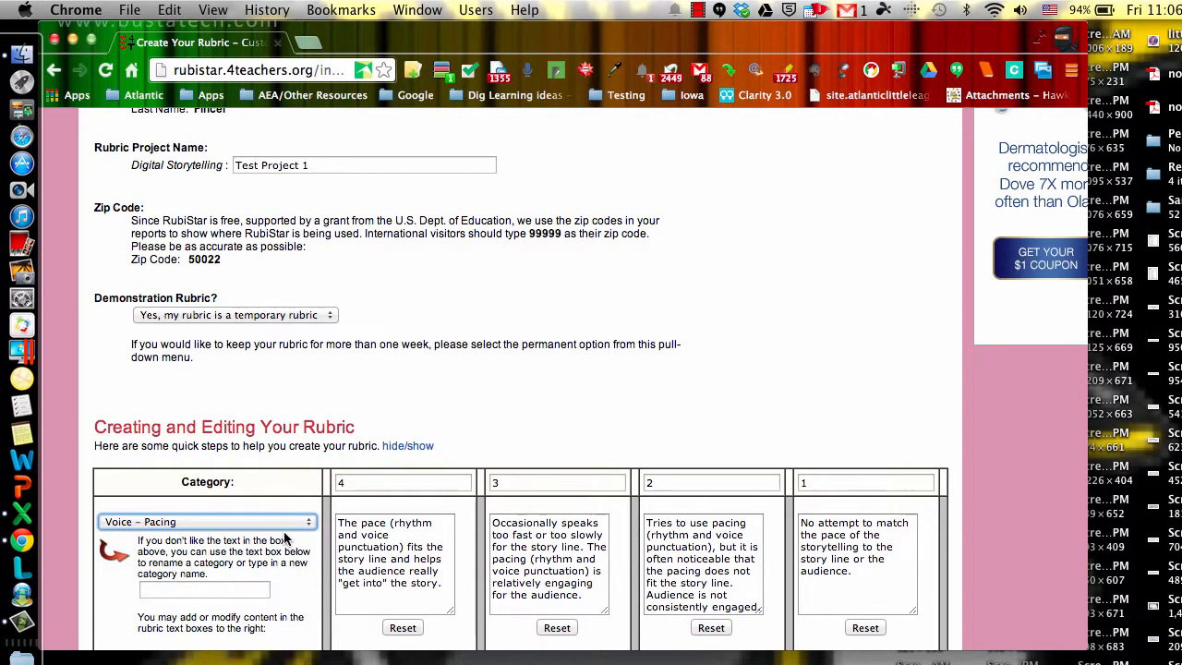
click(259, 520)
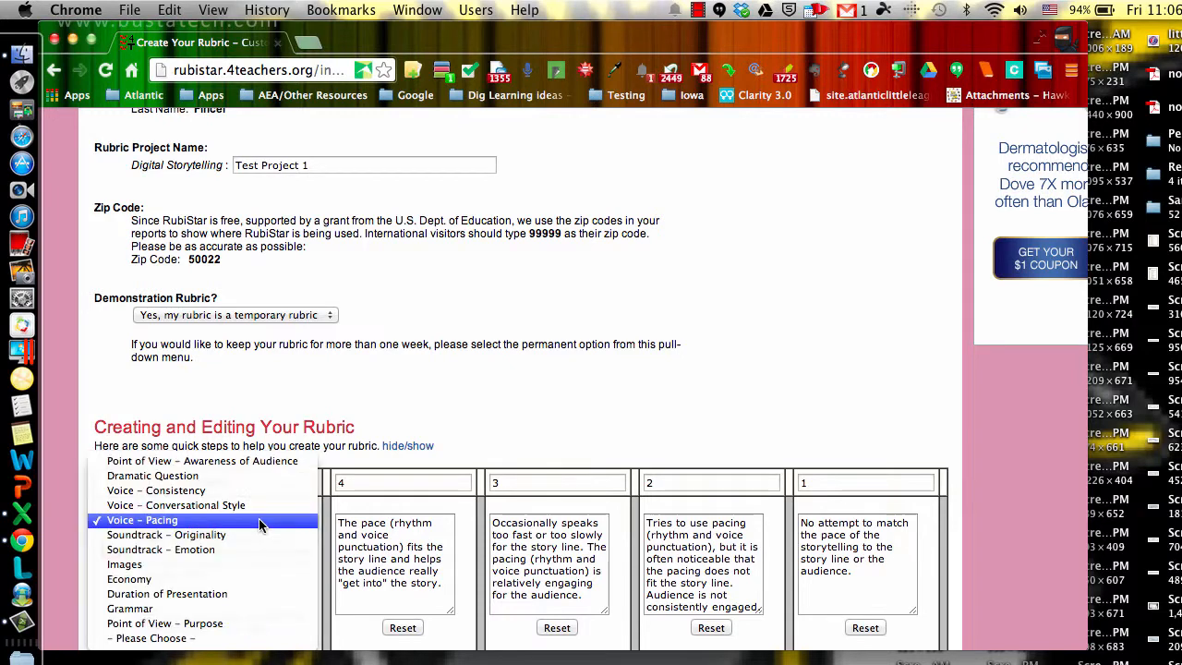
click(205, 567)
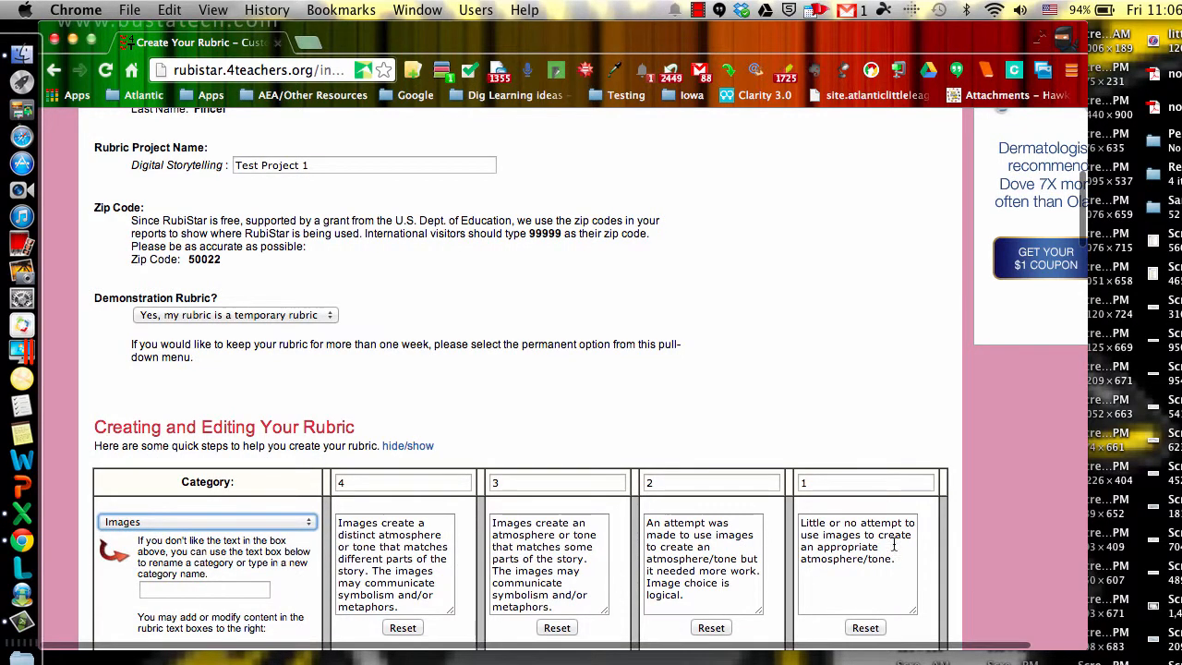
scroll(710, 517, down, 3)
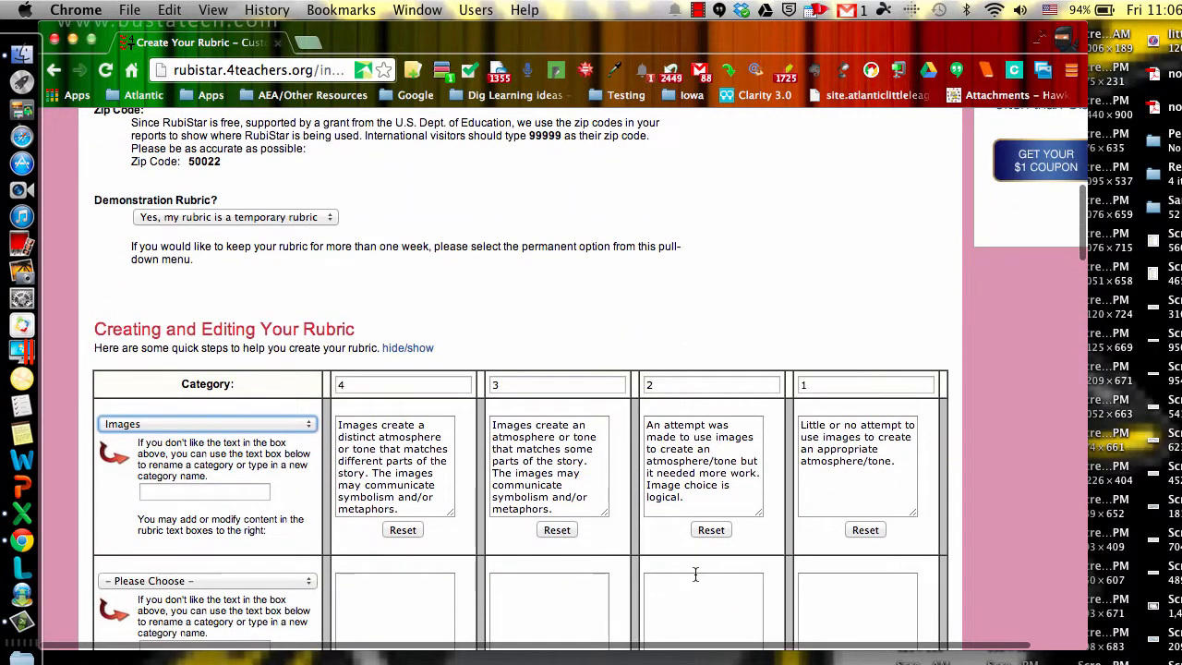
click(367, 386)
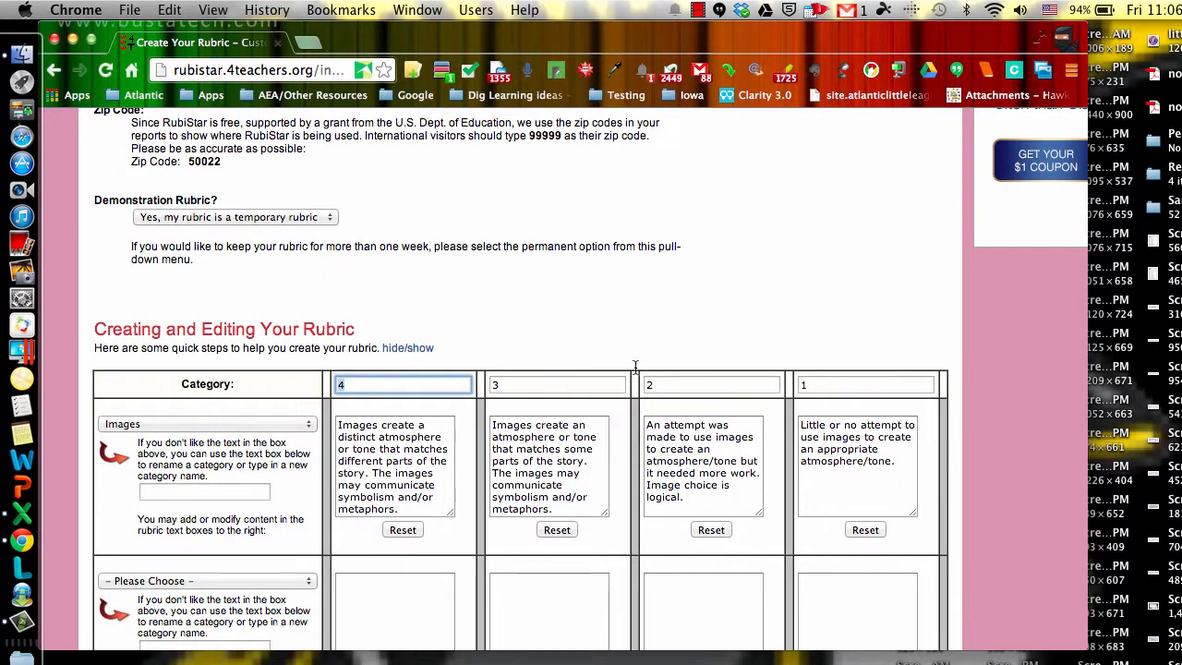
drag(362, 383, 318, 375)
- Set the second rubric row's category to Voice - Conversational Style and highlight the start of its level 4 description
scroll(487, 445, down, 5)
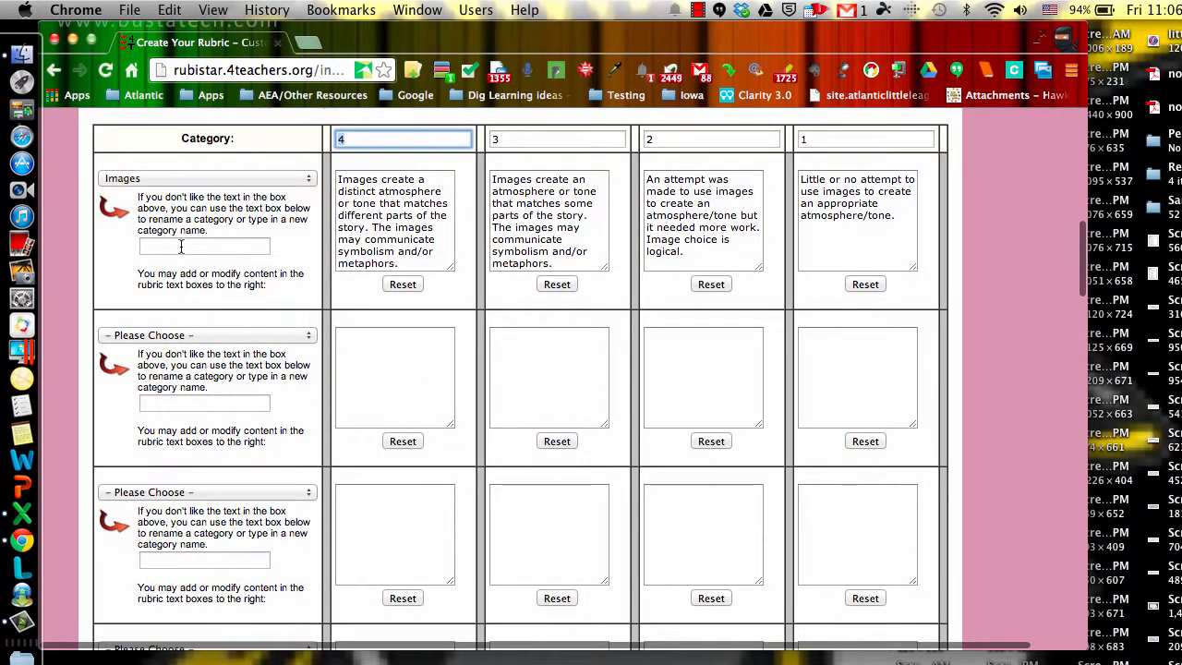
click(236, 335)
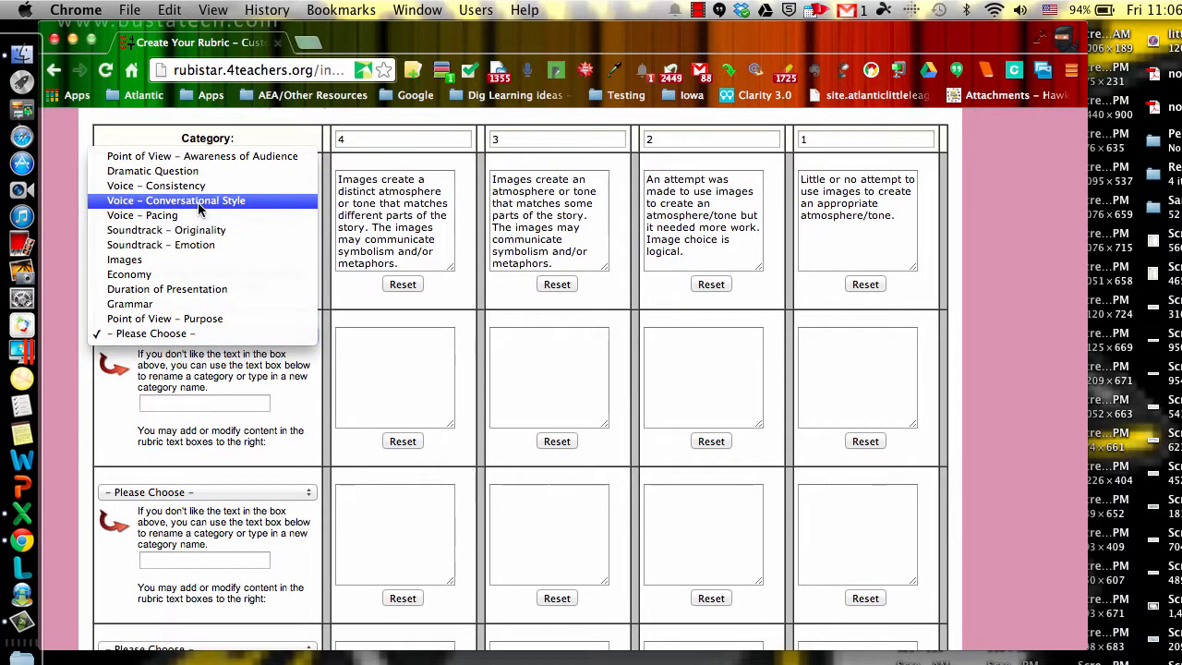
click(185, 201)
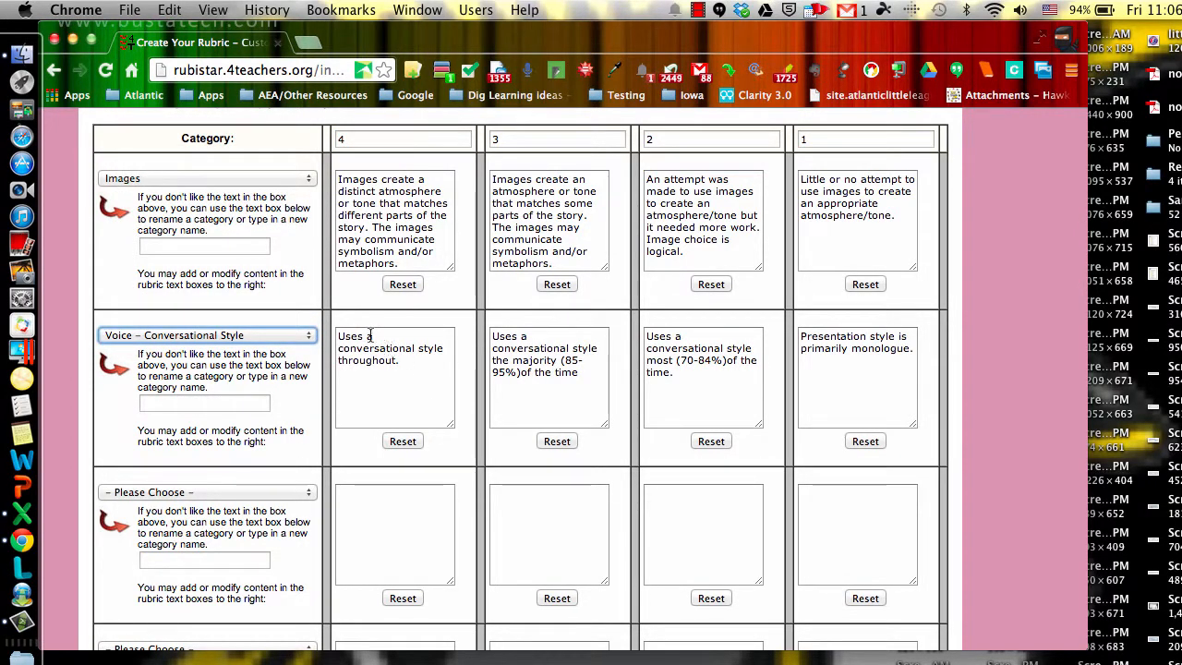
drag(377, 336, 317, 341)
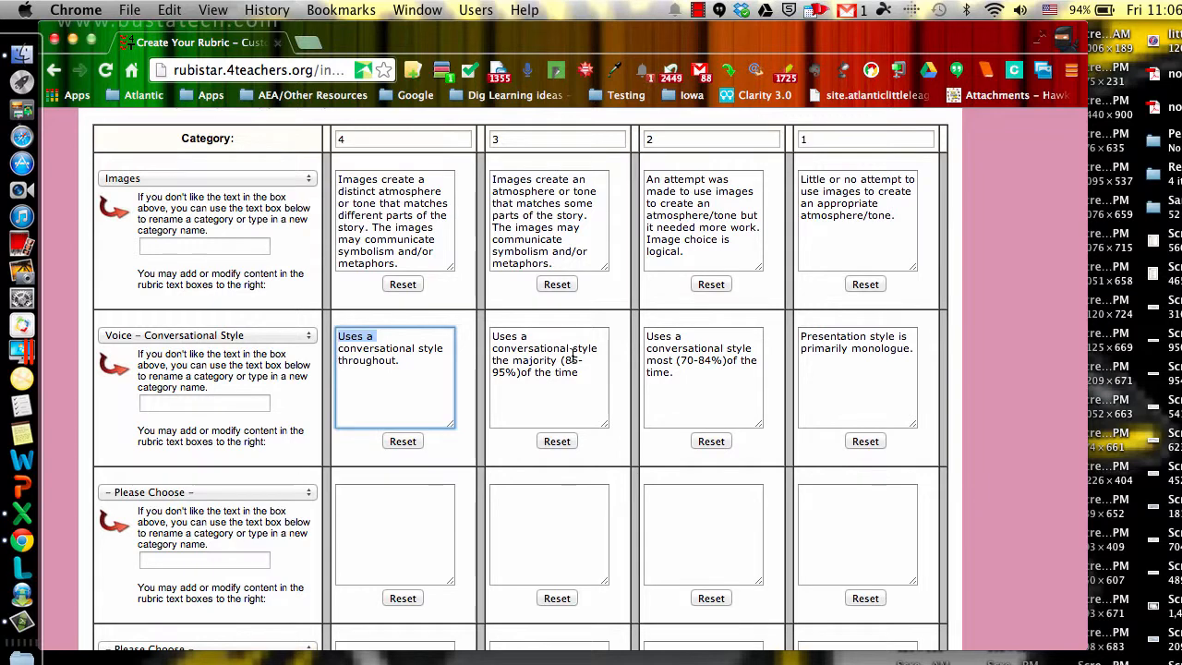
- Set the third rubric row's category to Grammar
scroll(601, 410, down, 2)
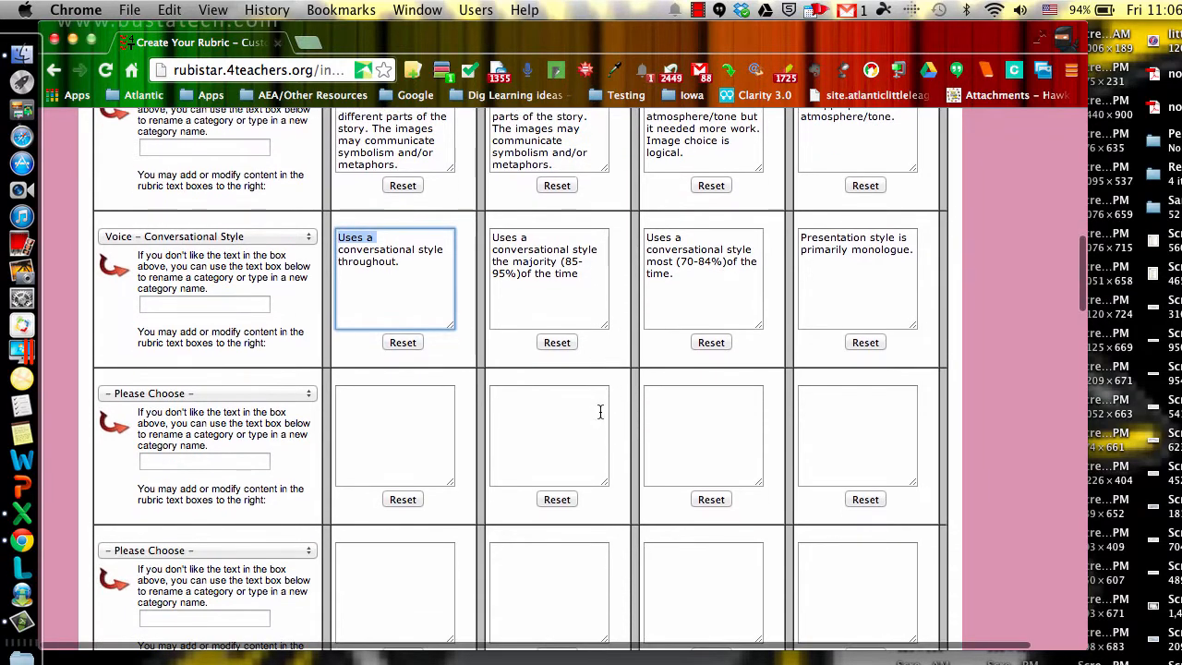
click(208, 397)
click(214, 363)
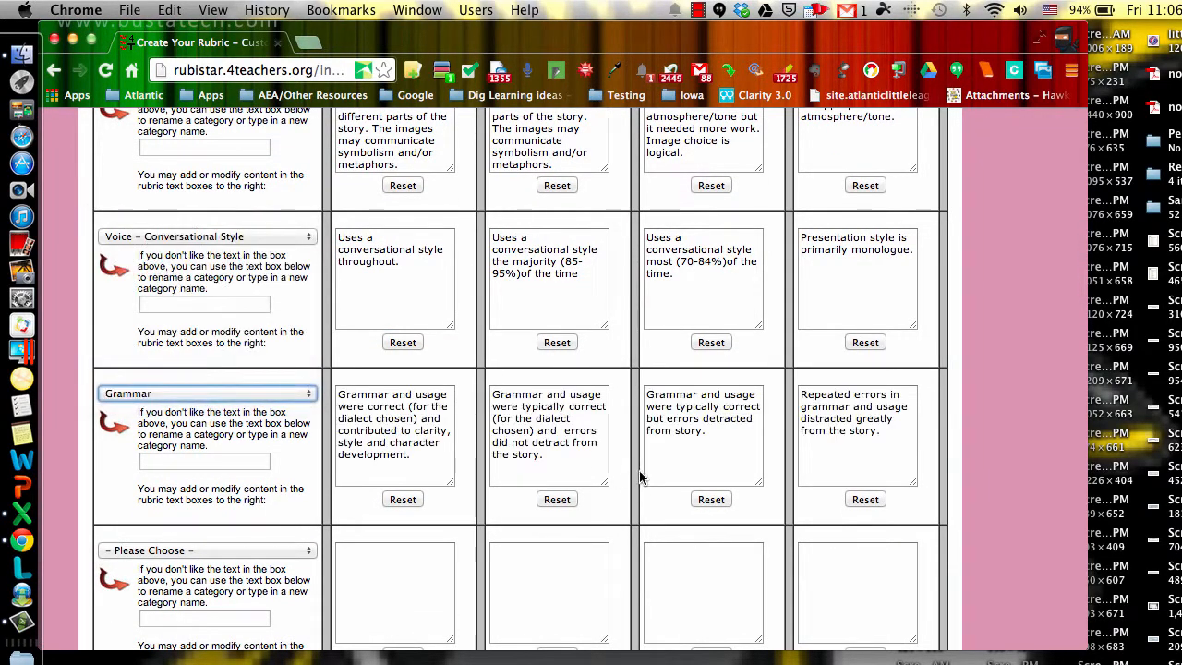
- Leave the remaining category rows empty and submit the rubric for preview
scroll(457, 409, down, 4)
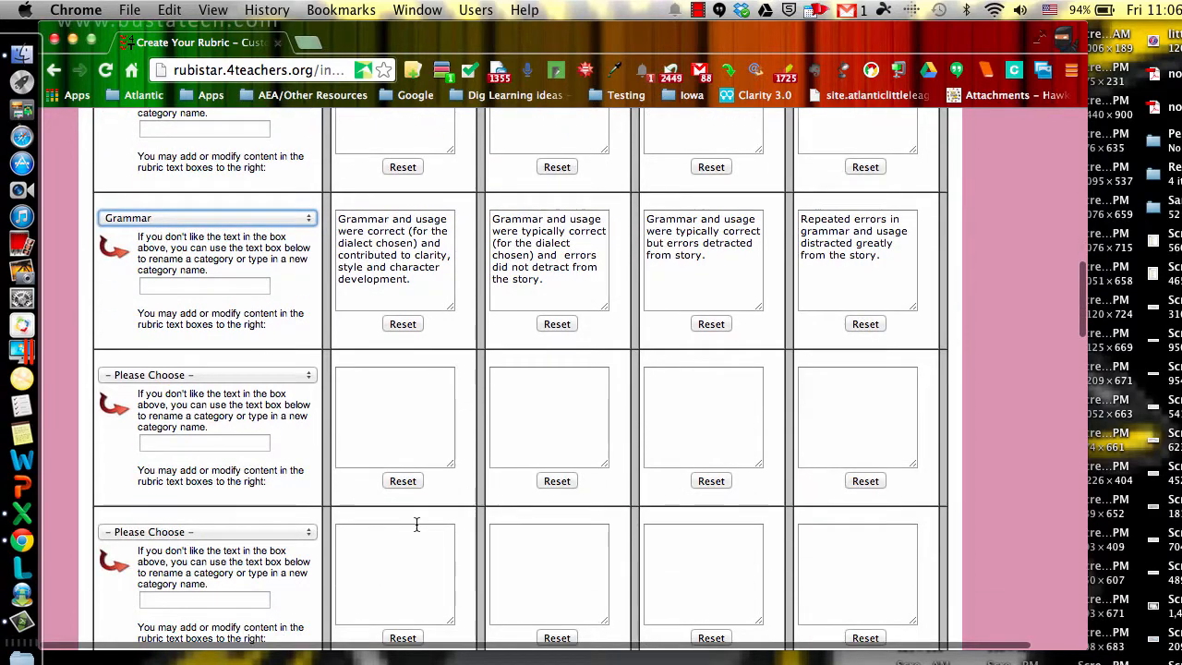
scroll(415, 525, down, 5)
scroll(415, 529, down, 5)
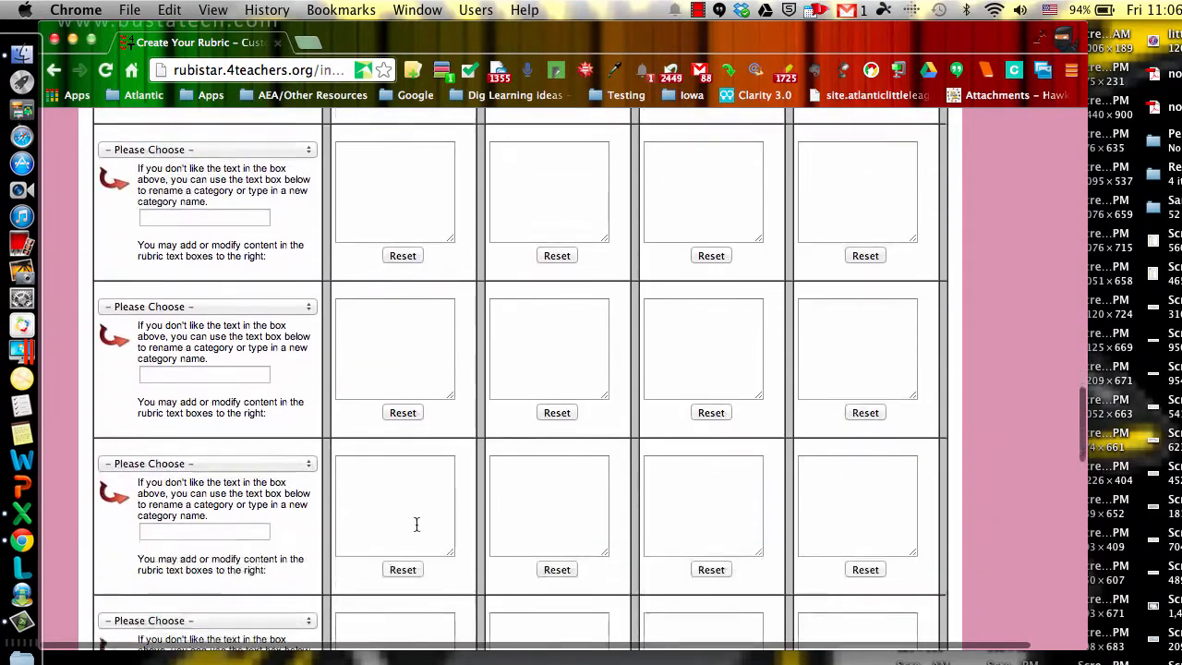
scroll(416, 524, down, 3)
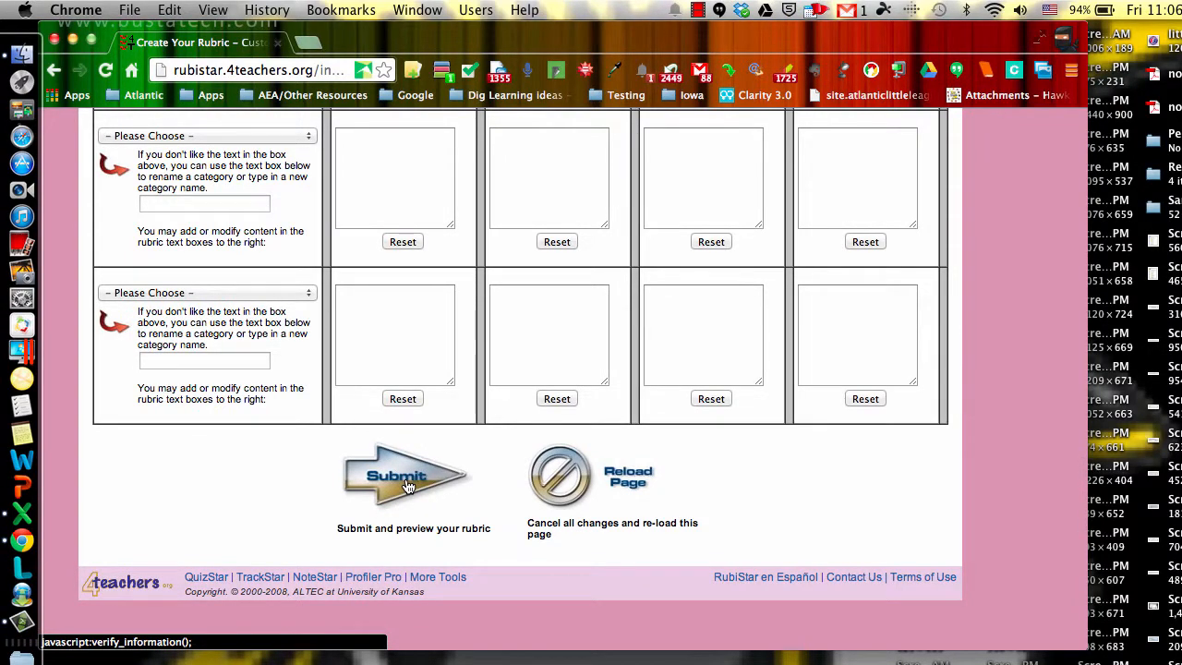
click(408, 487)
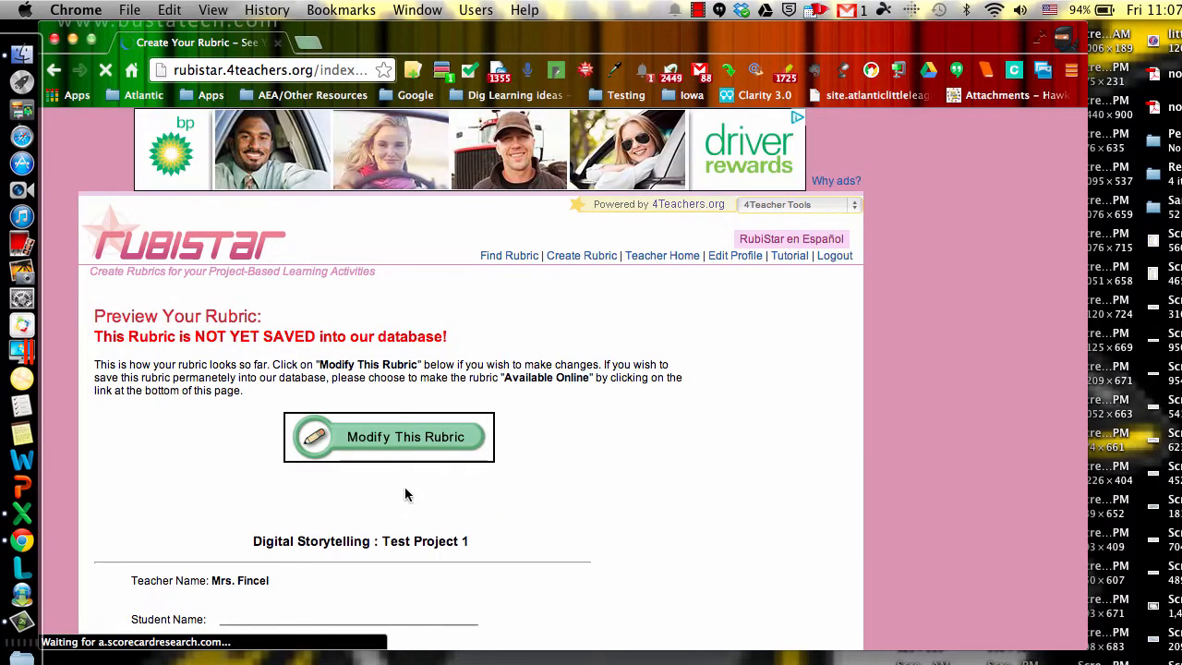
- Choose to print or download the previewed rubric and download it as an Excel spreadsheet
scroll(407, 462, down, 5)
scroll(416, 391, down, 3)
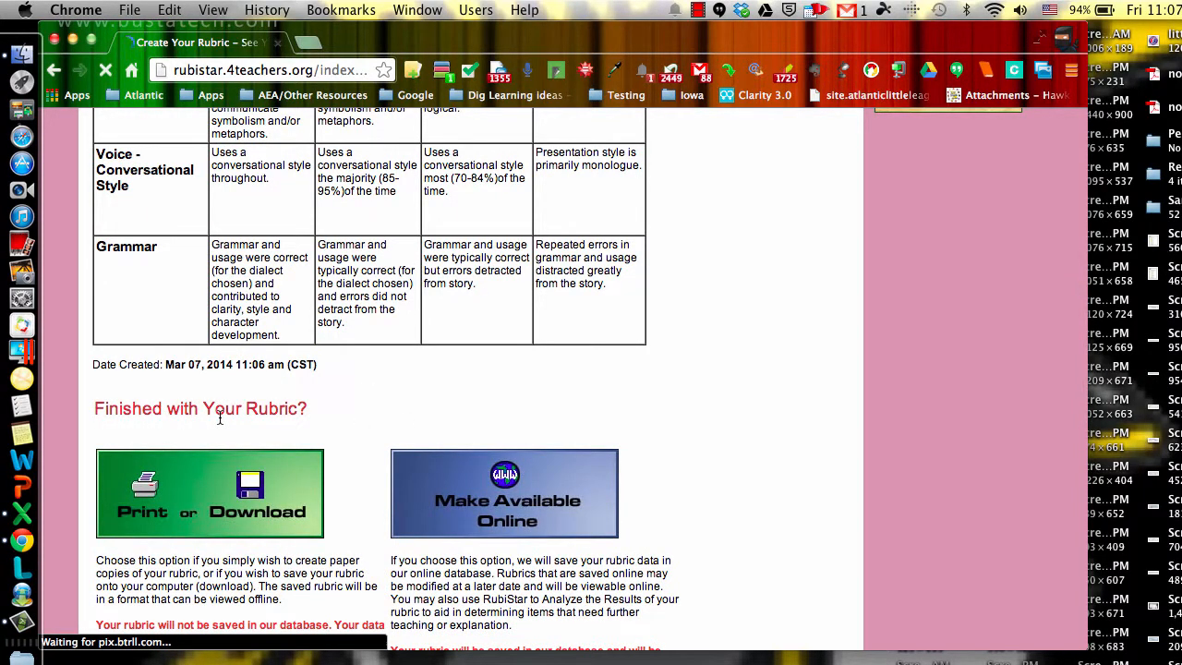
click(249, 489)
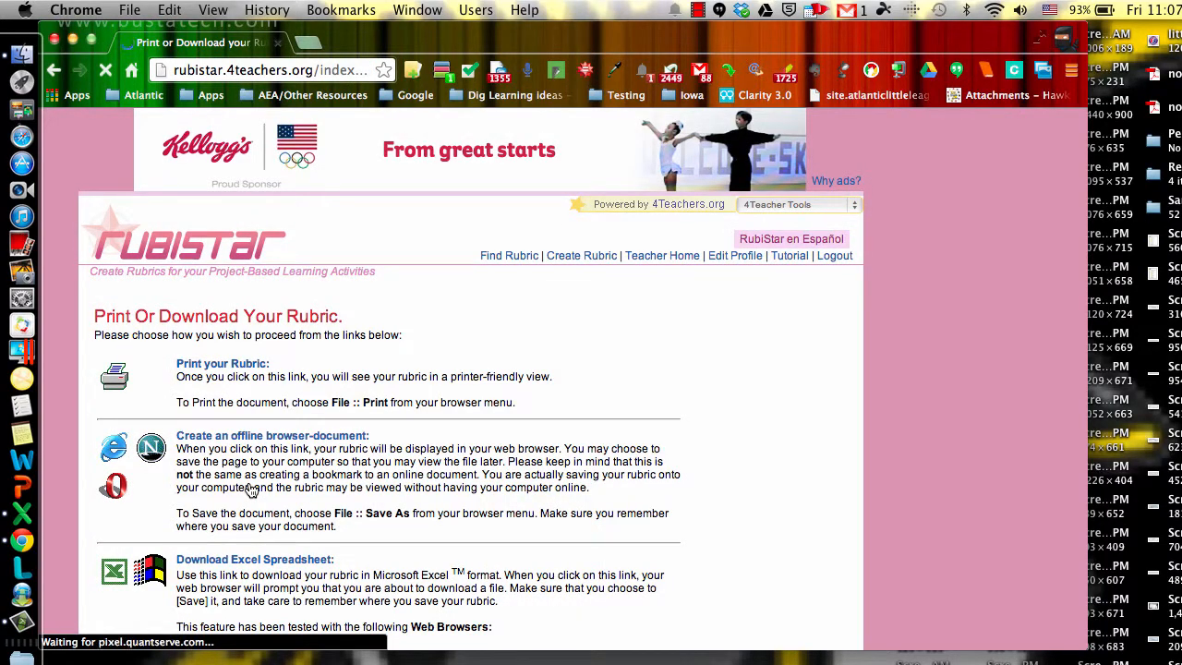
scroll(268, 492, down, 2)
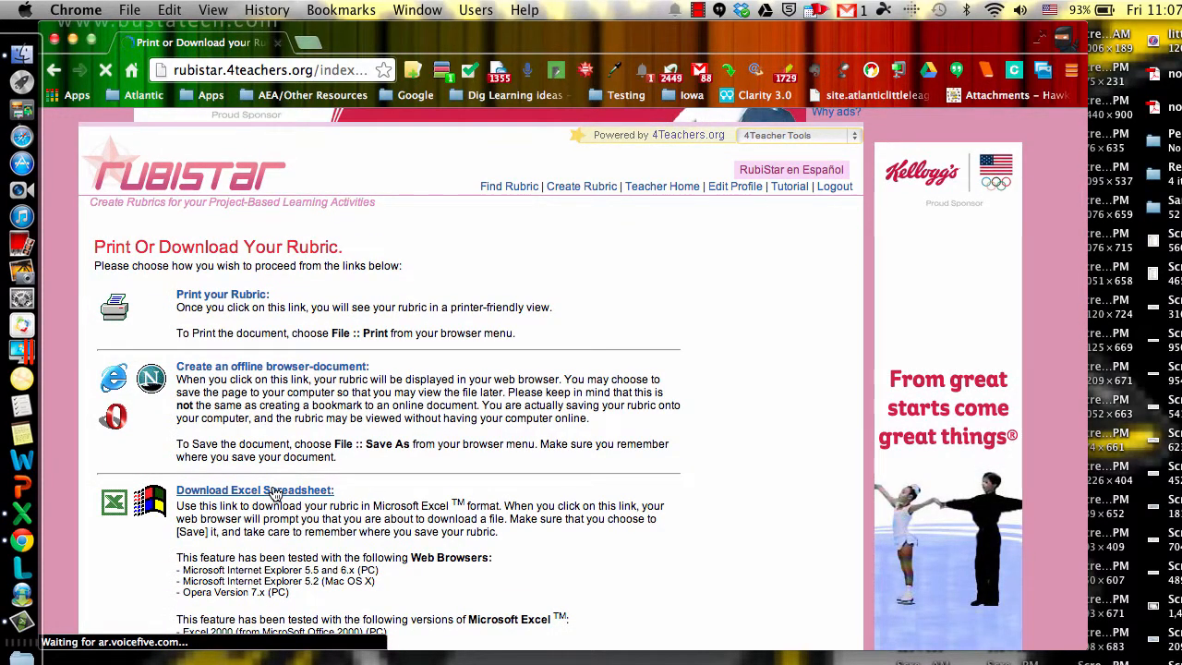
click(275, 494)
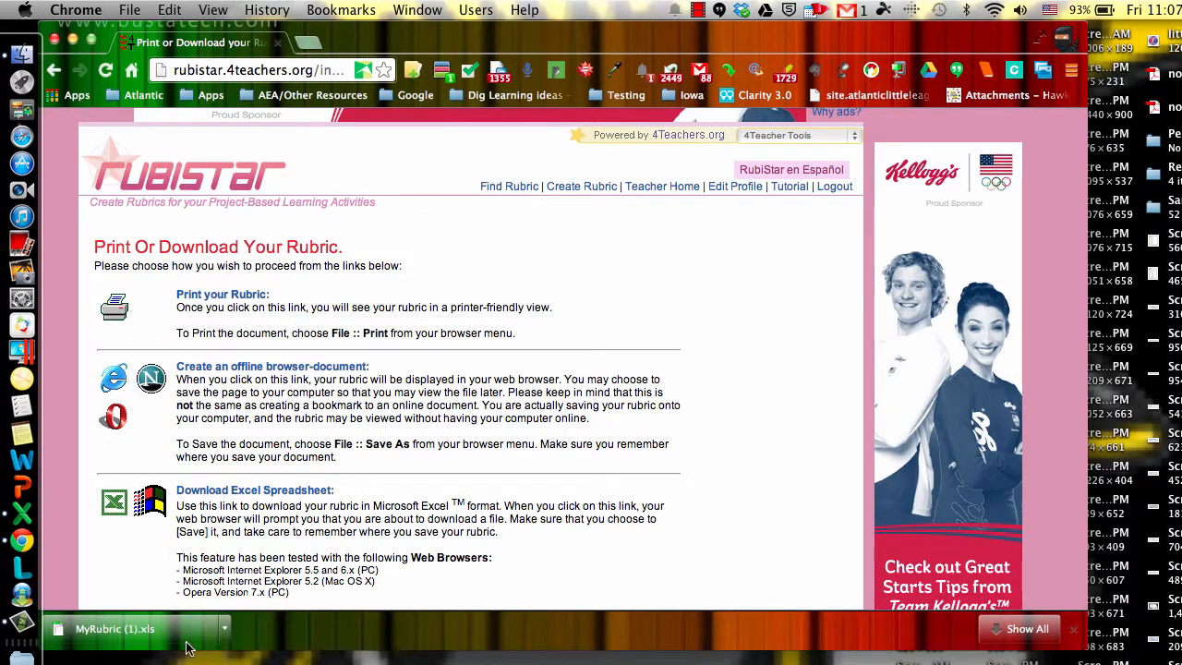
- Open the downloaded MyRubric (1).xls in Excel and look over the sheet
click(127, 631)
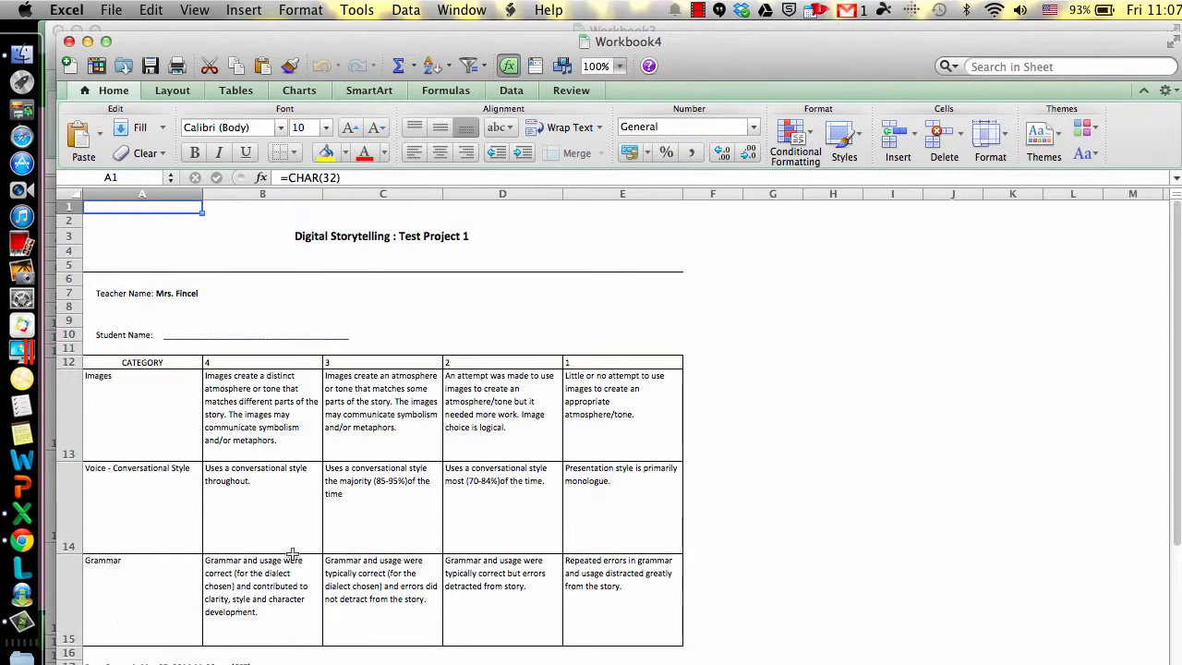
scroll(310, 494, down, 1)
scroll(311, 494, down, 5)
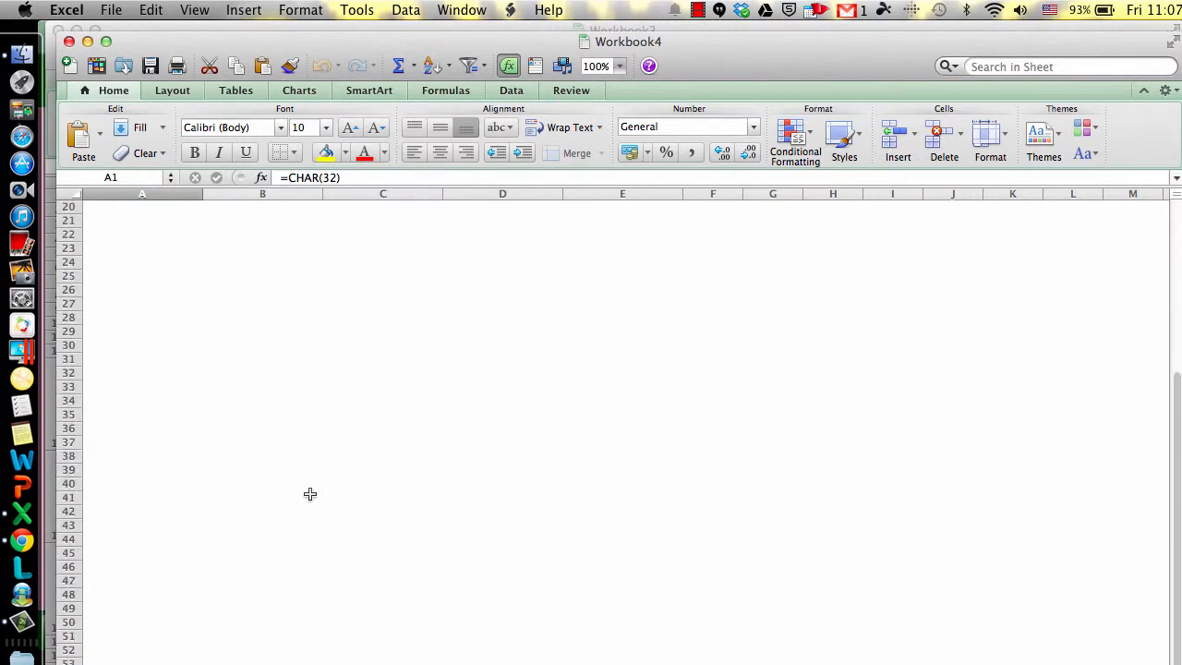
scroll(310, 494, up, 6)
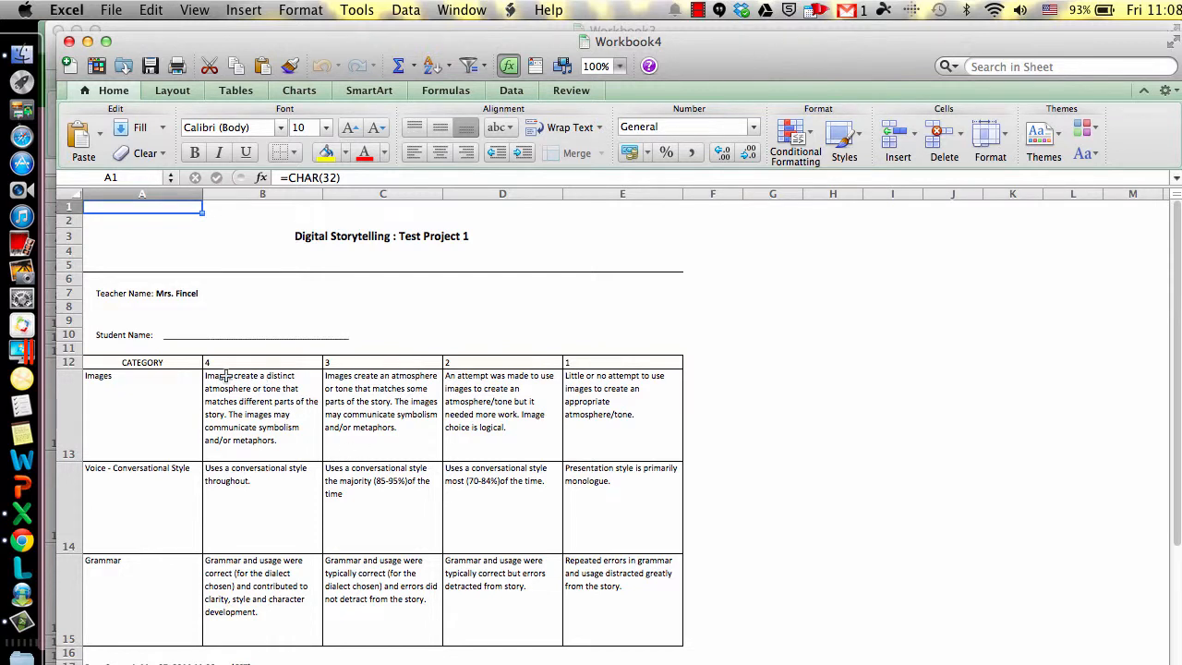
- Copy the rubric table from the CATEGORY header row through the Grammar row, cells A12 to E15
click(146, 395)
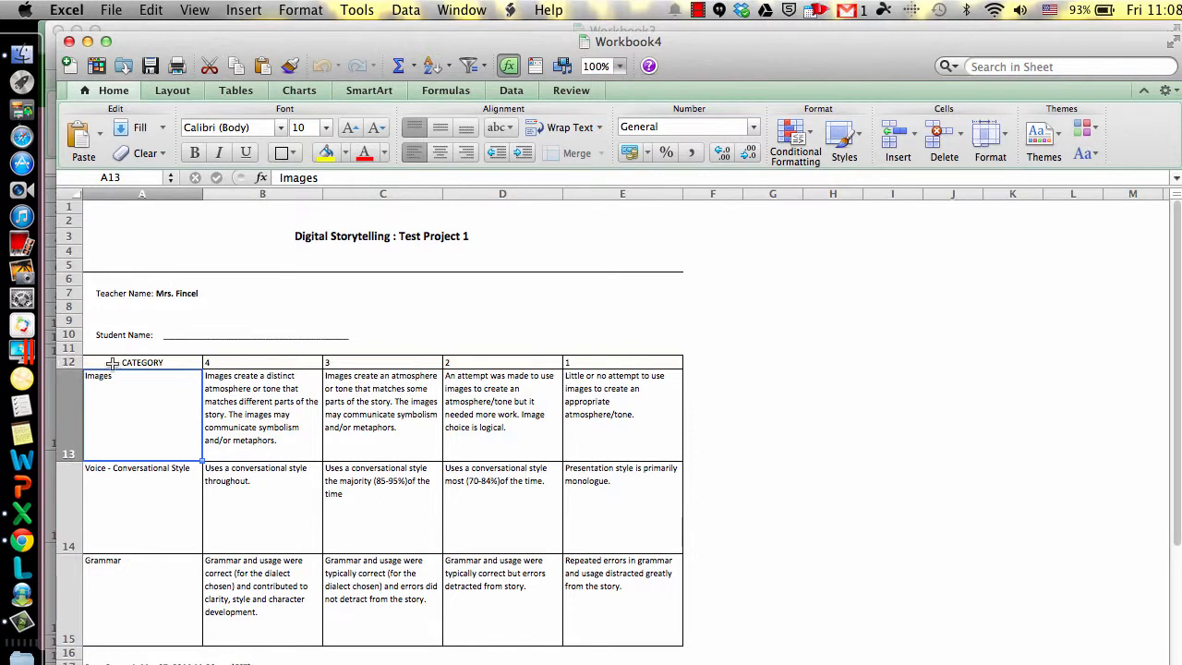
drag(112, 364, 626, 592)
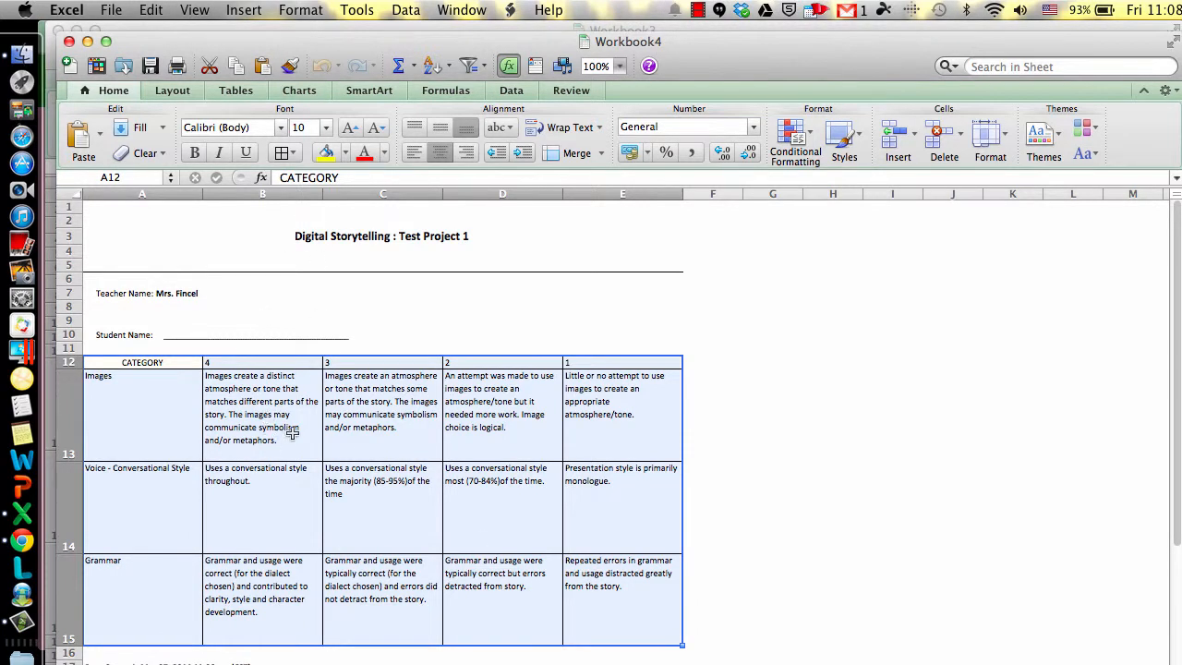
key(super+c)
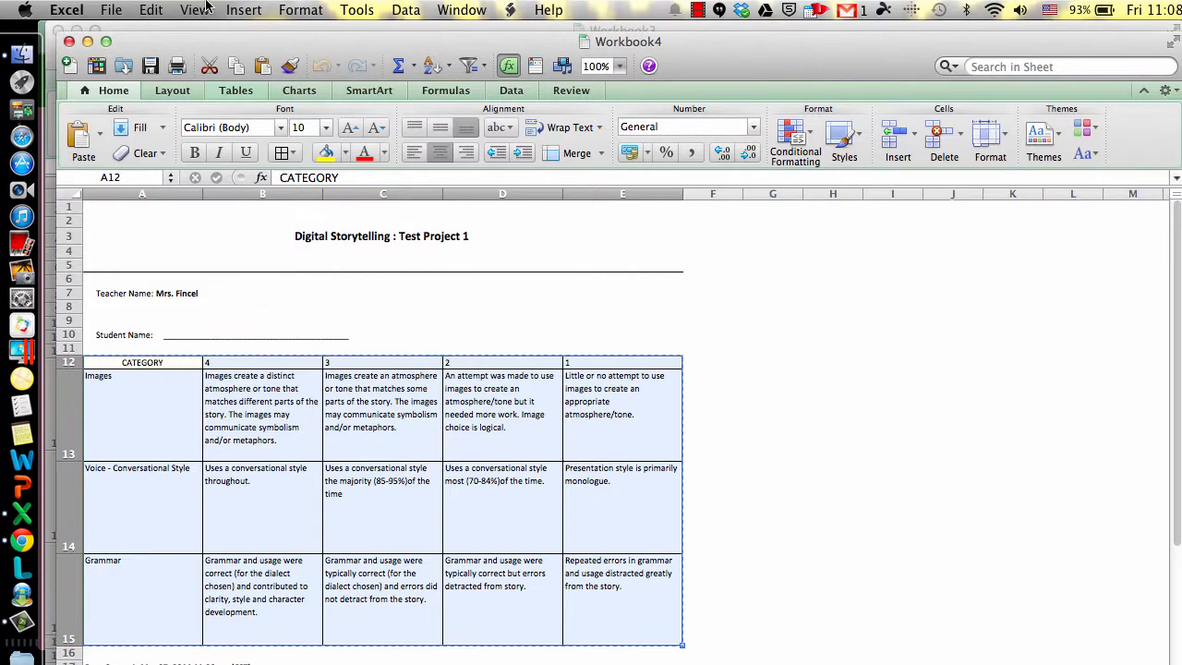
click(151, 9)
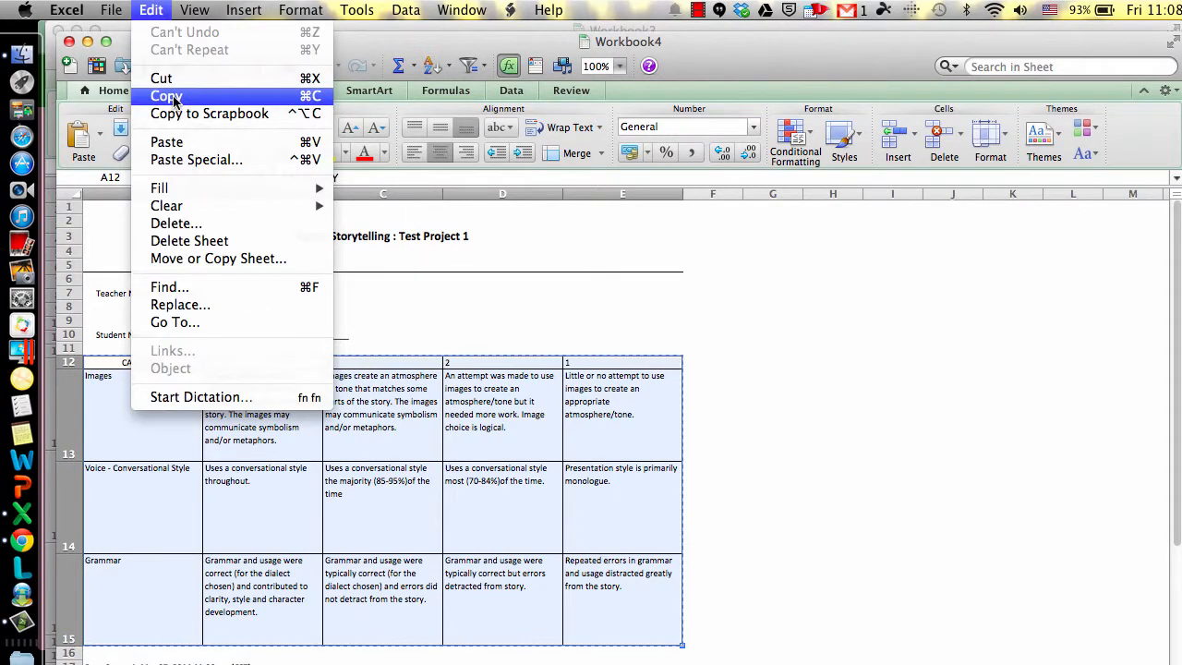
click(163, 92)
- Minimize both Excel workbooks and open Google Drive in a new Chrome tab
click(88, 41)
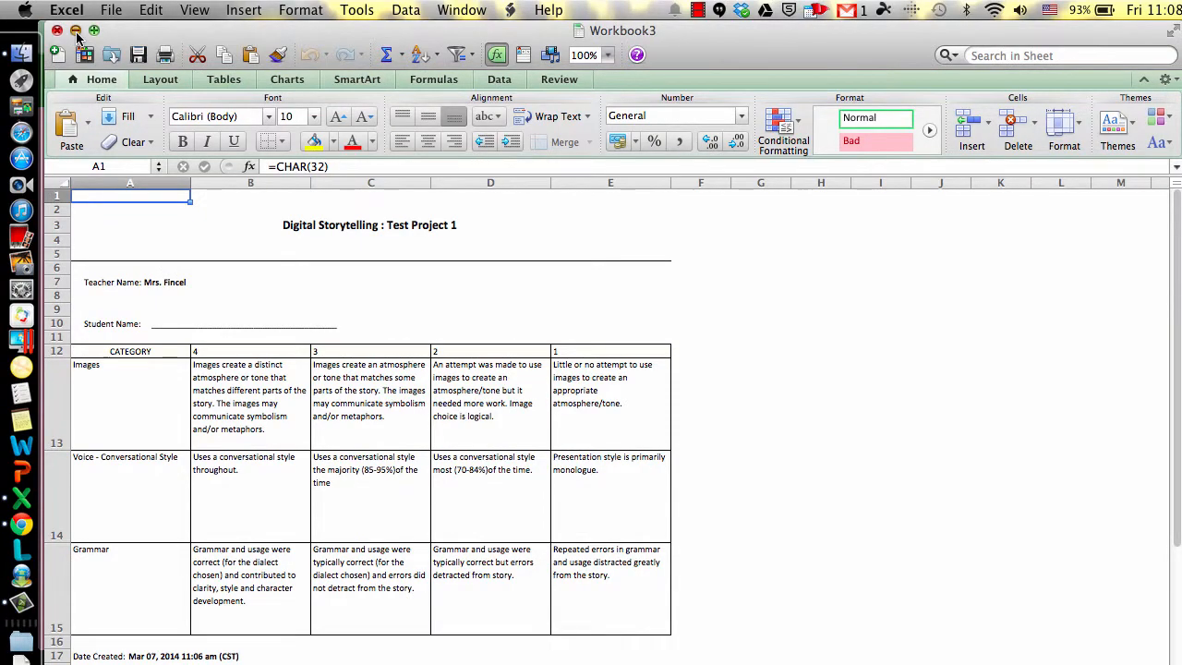
click(77, 30)
click(307, 45)
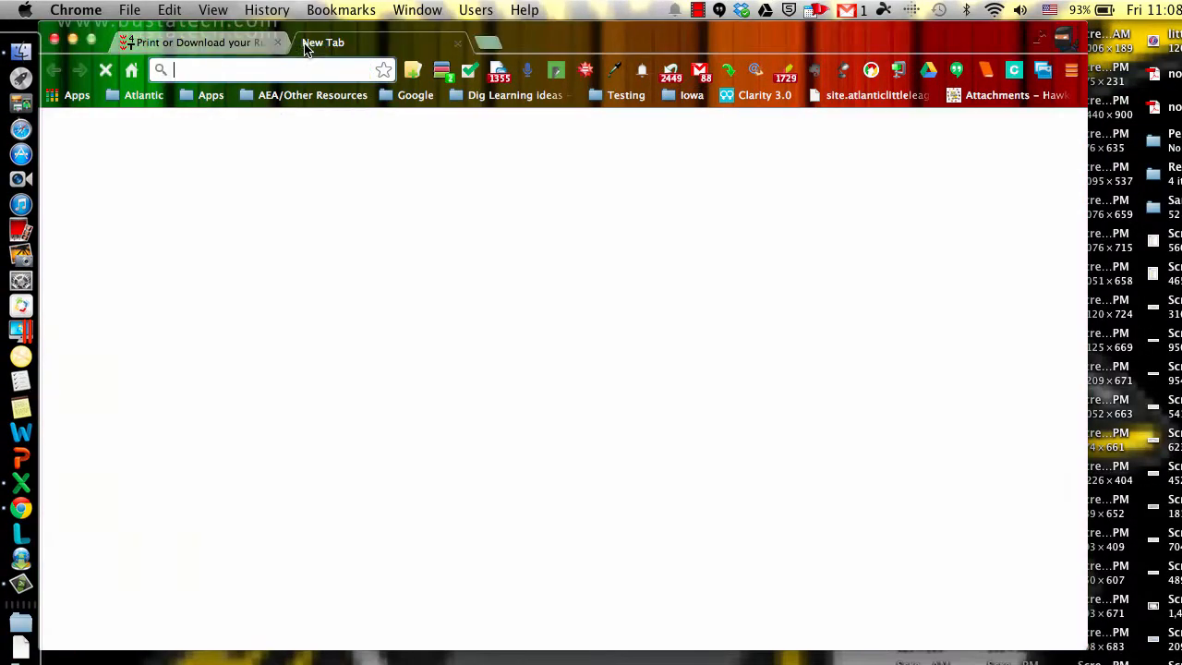
text(drive)
key(Return)
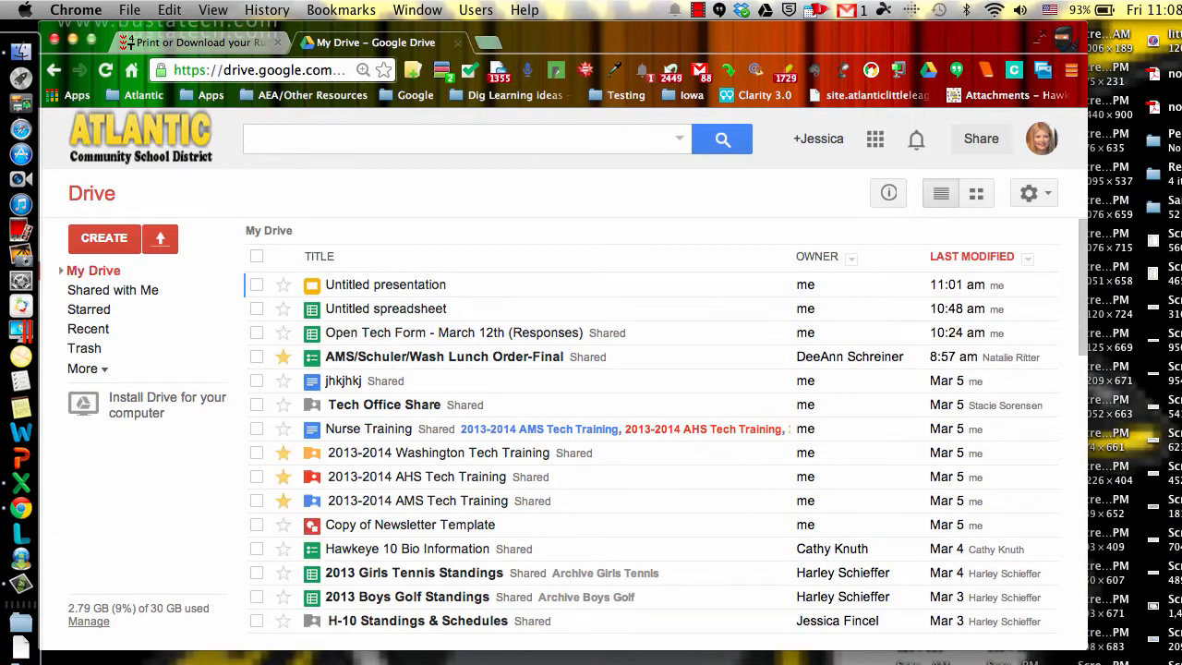
- Create a new Google spreadsheet and name it Rubric Template
click(107, 240)
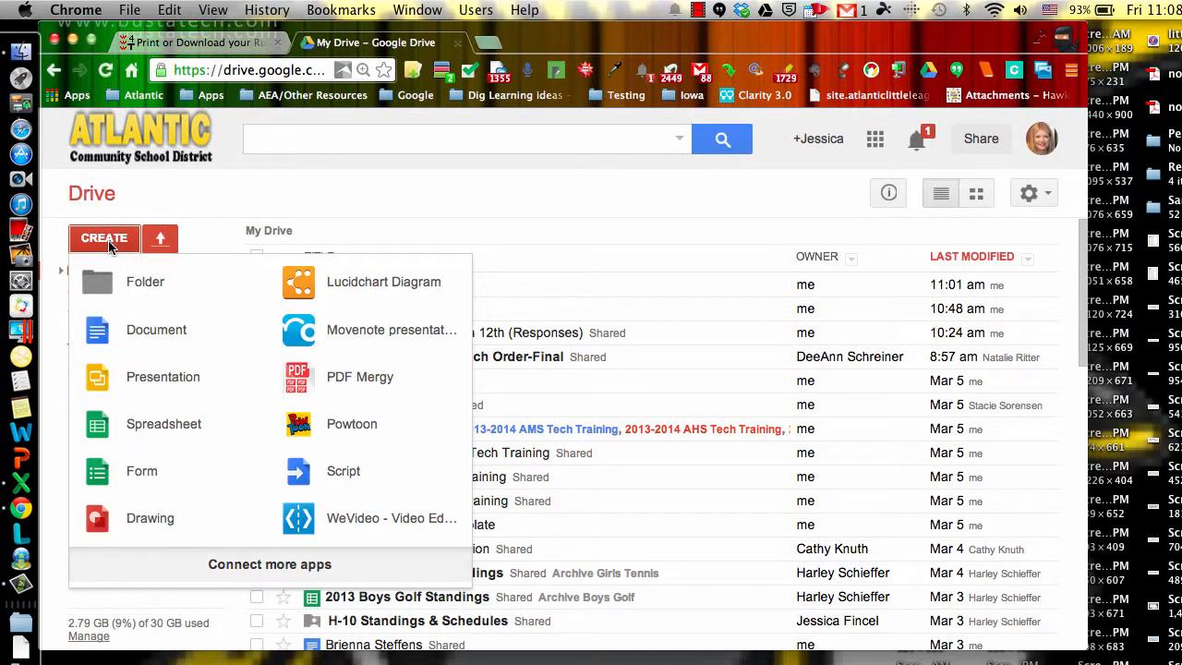
click(175, 426)
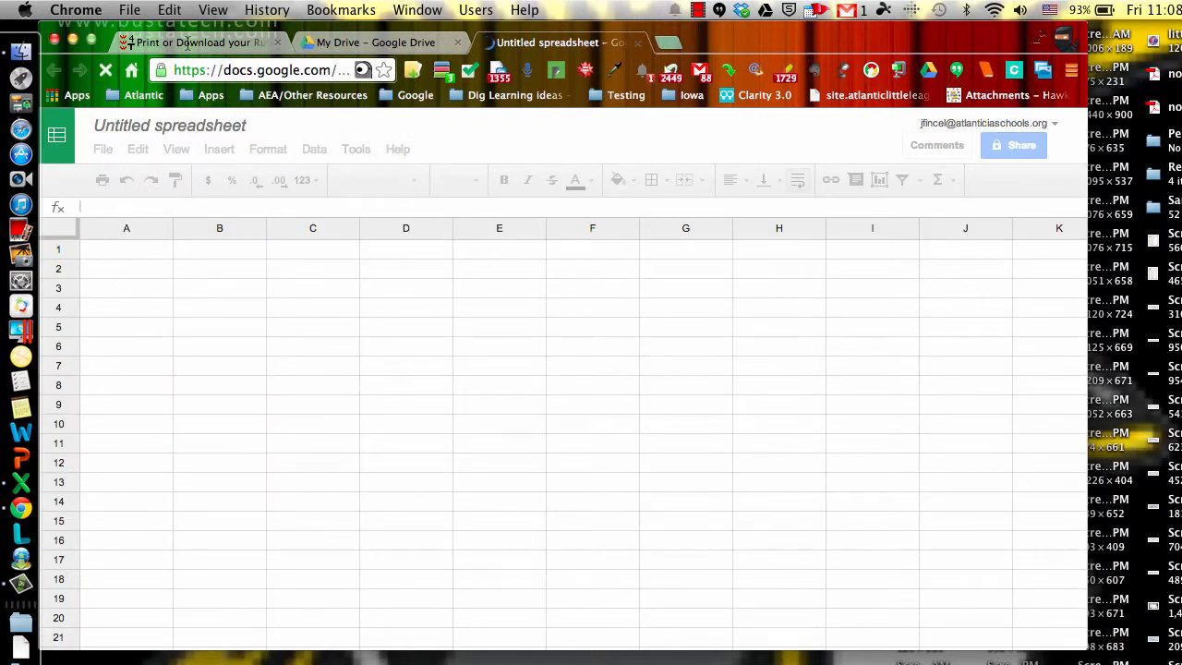
click(161, 129)
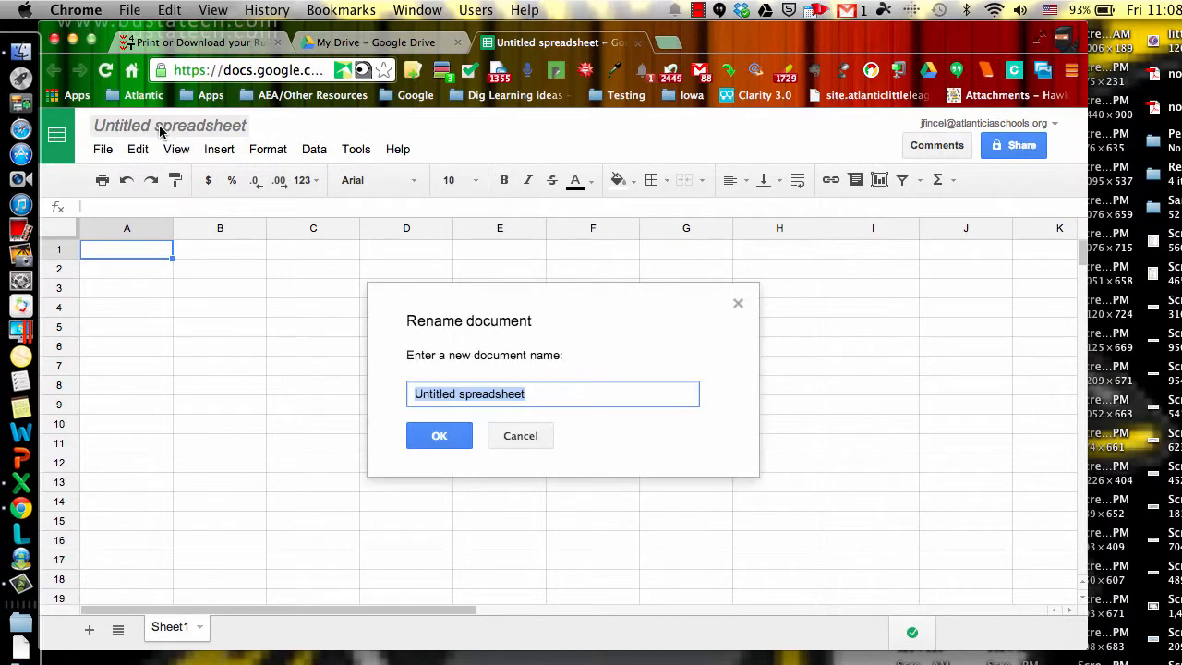
text(Rub)
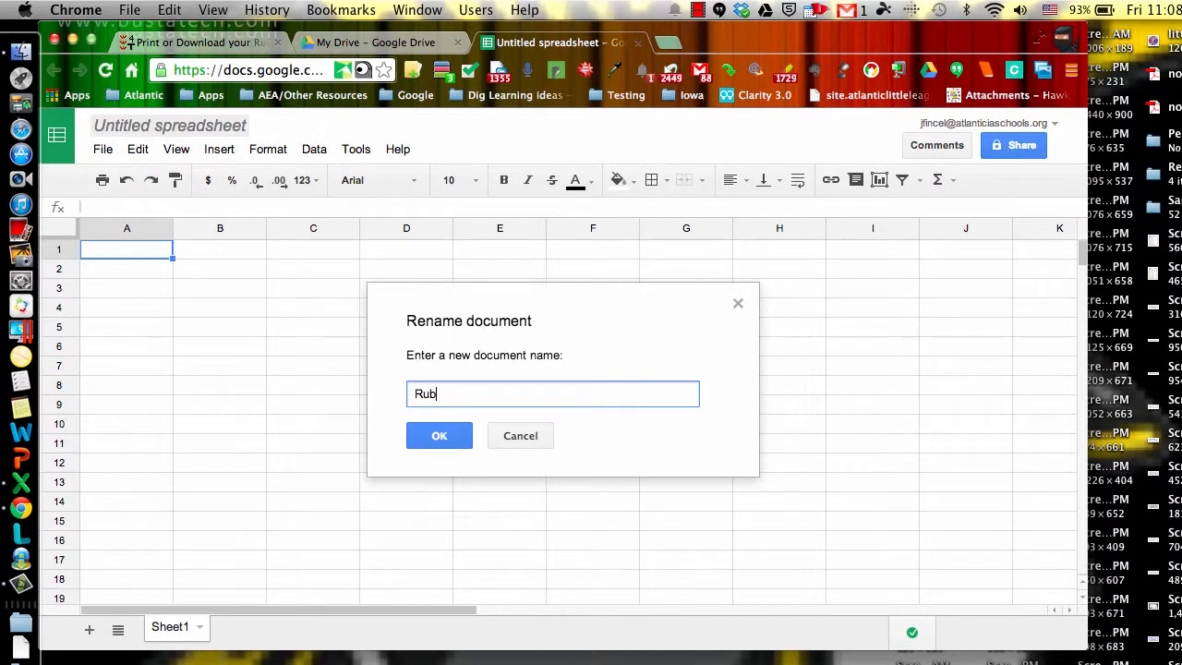
text(ric Template)
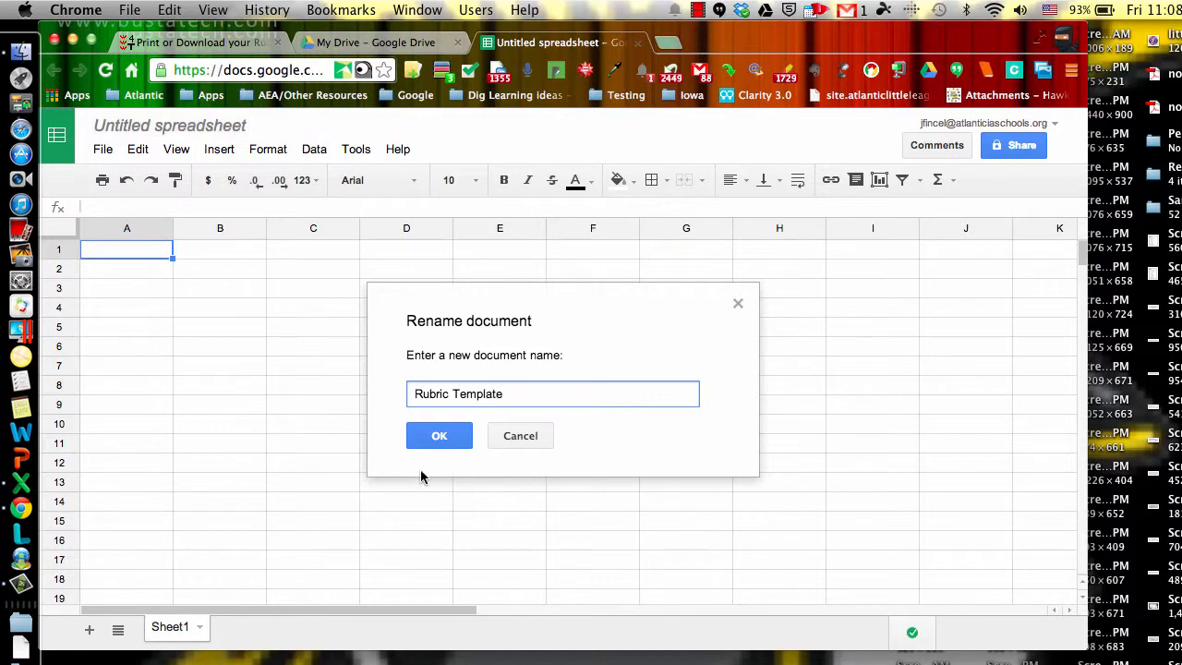
click(444, 440)
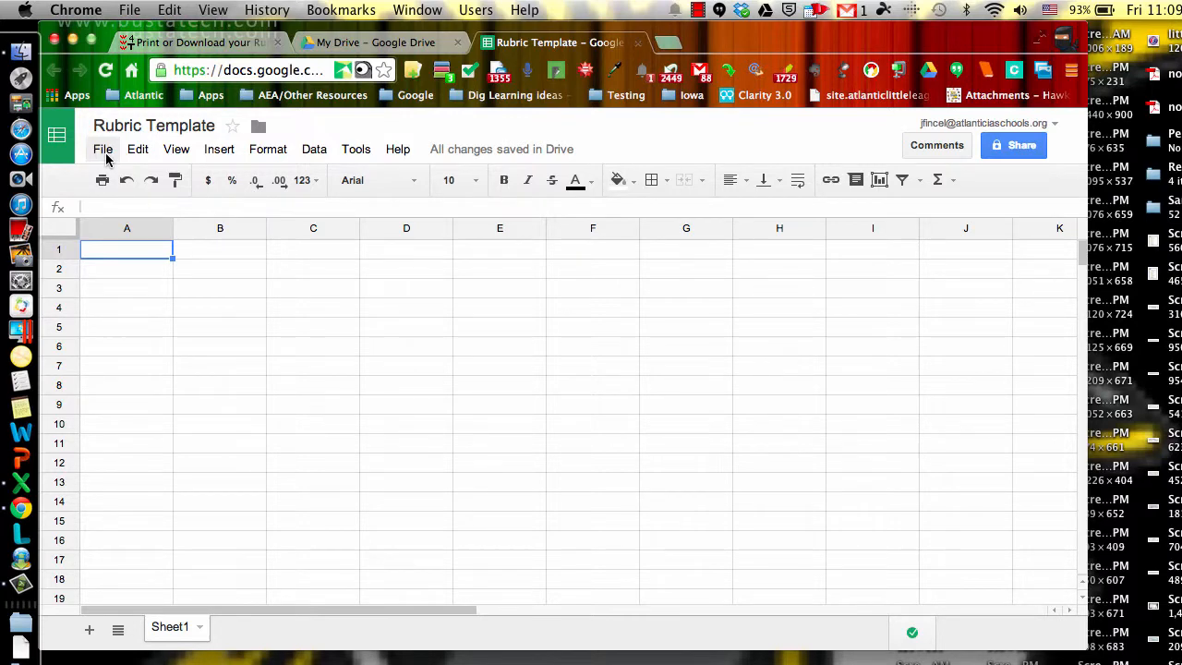
- Paste the copied rubric table into the sheet from cell A1 and wrap its text
key(super+v)
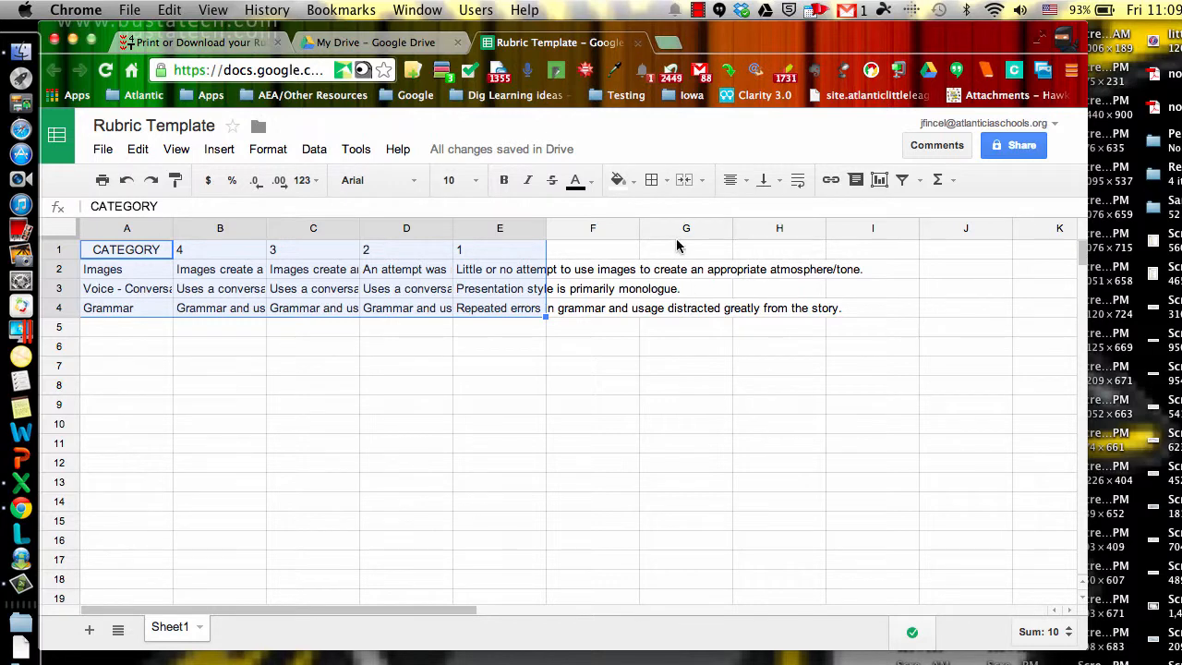
click(800, 182)
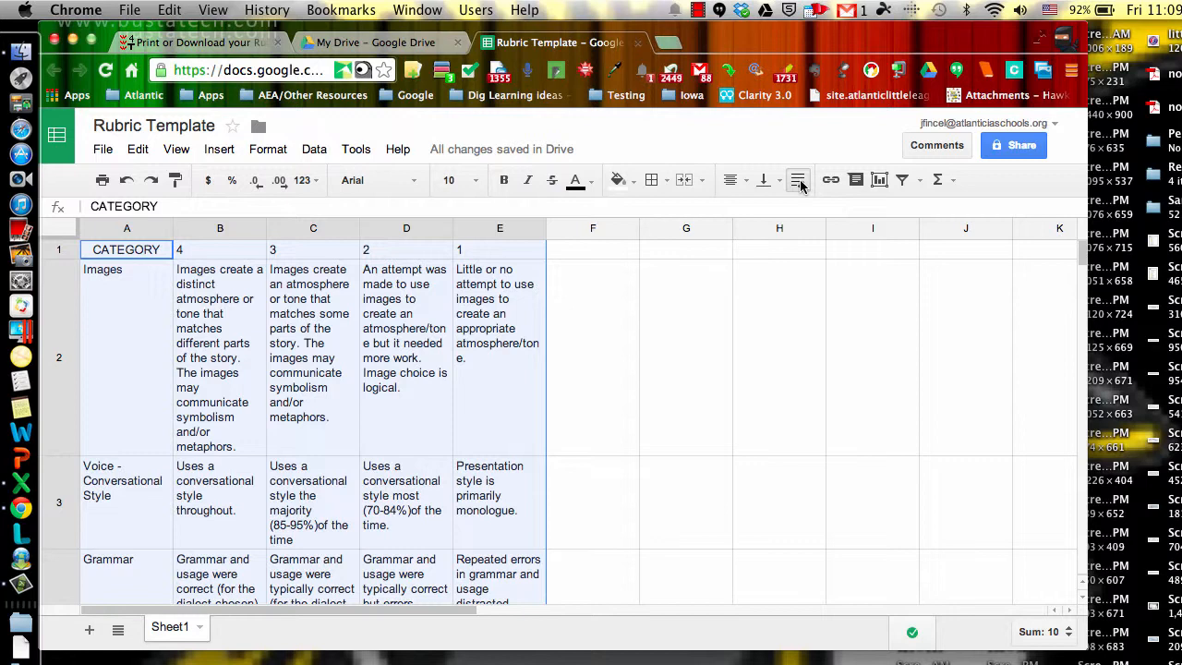
- Apply all borders to the pasted rubric table and widen columns A through E equally
click(664, 182)
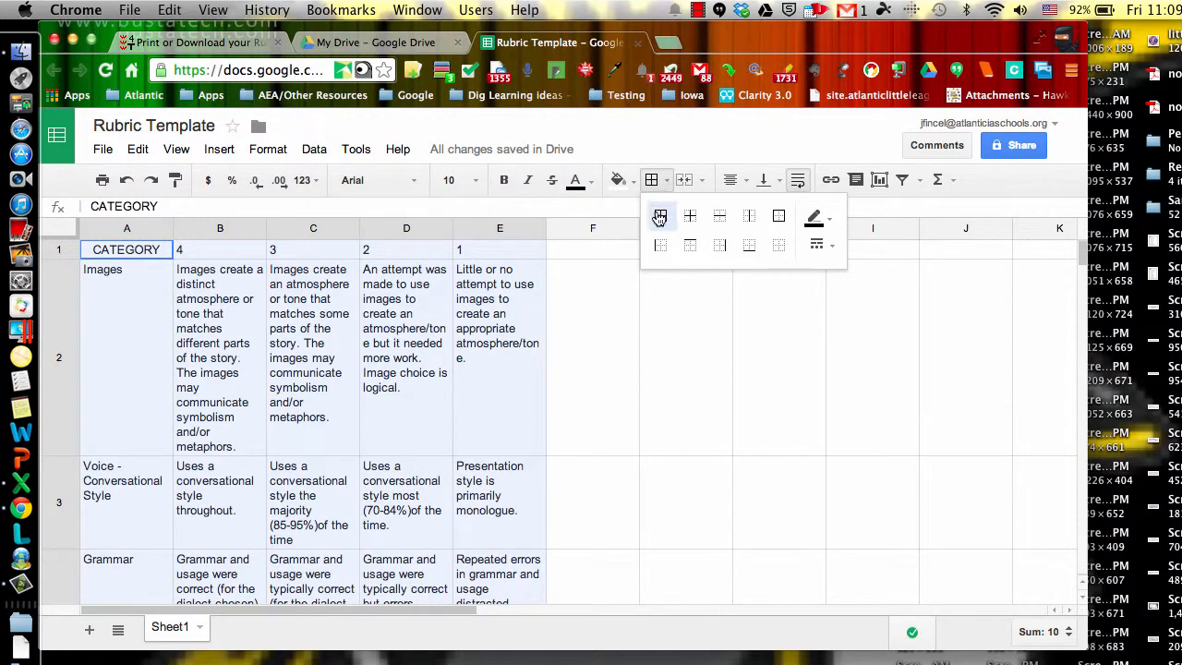
click(660, 216)
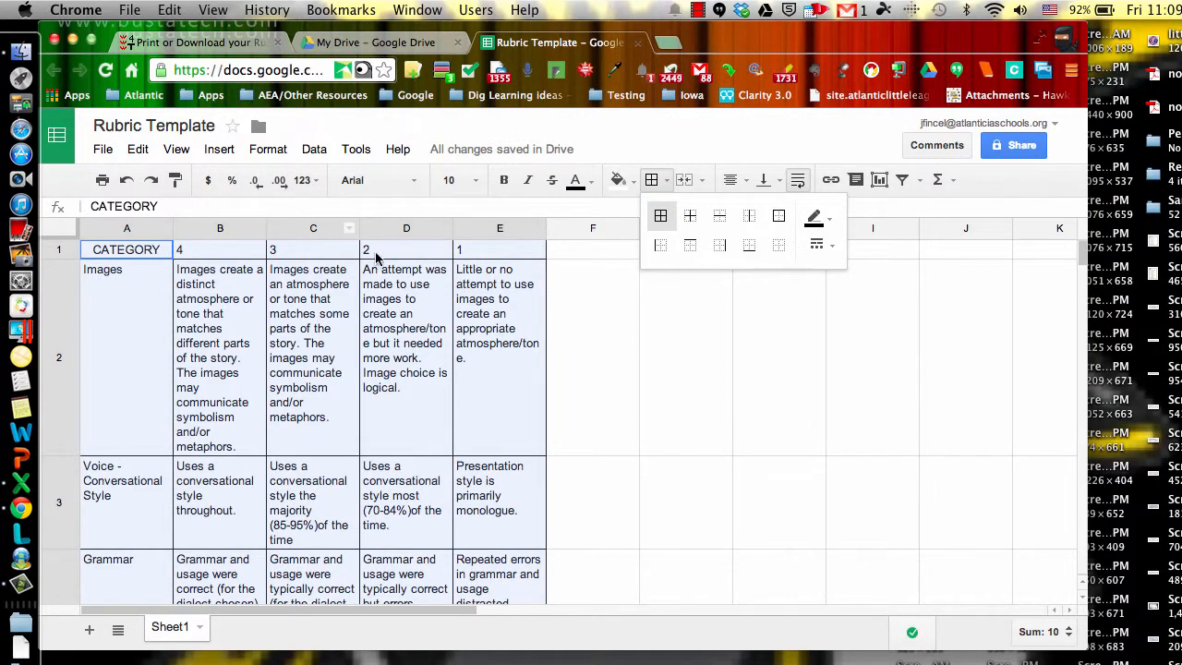
click(422, 394)
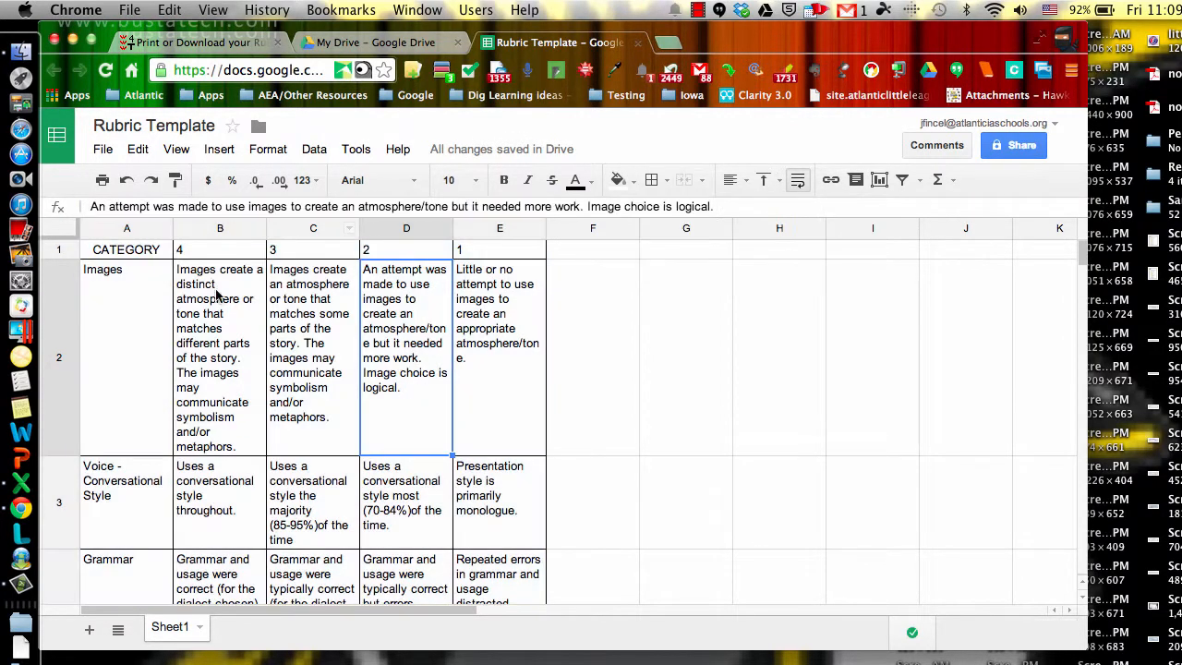
drag(118, 228, 577, 238)
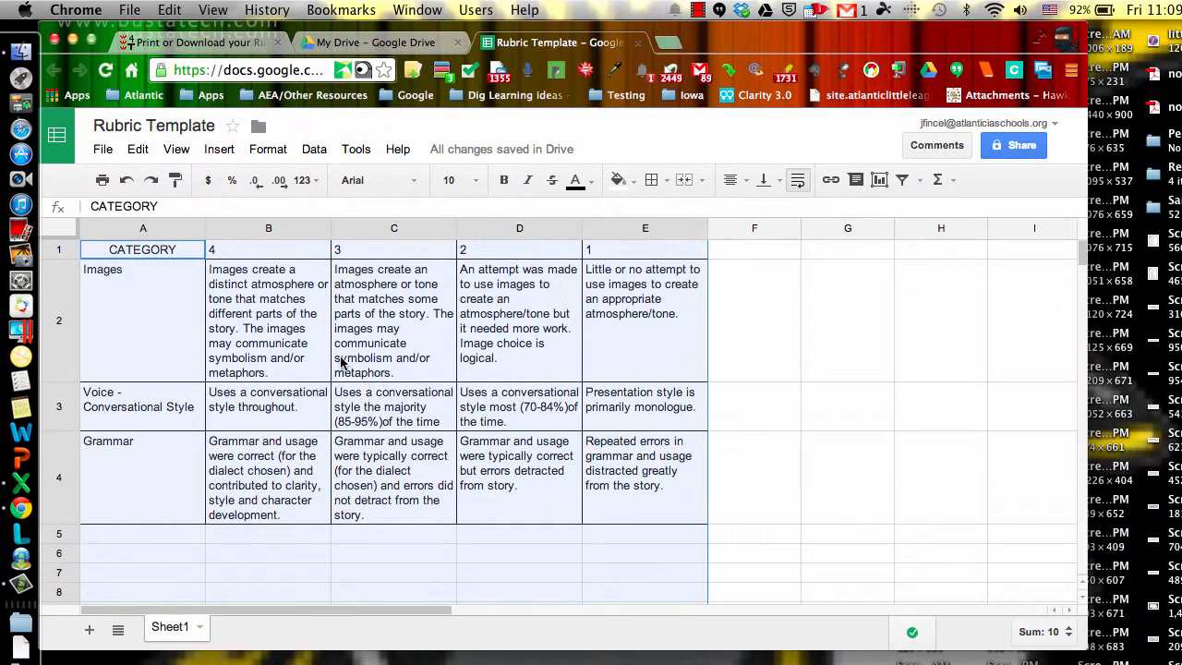
click(280, 356)
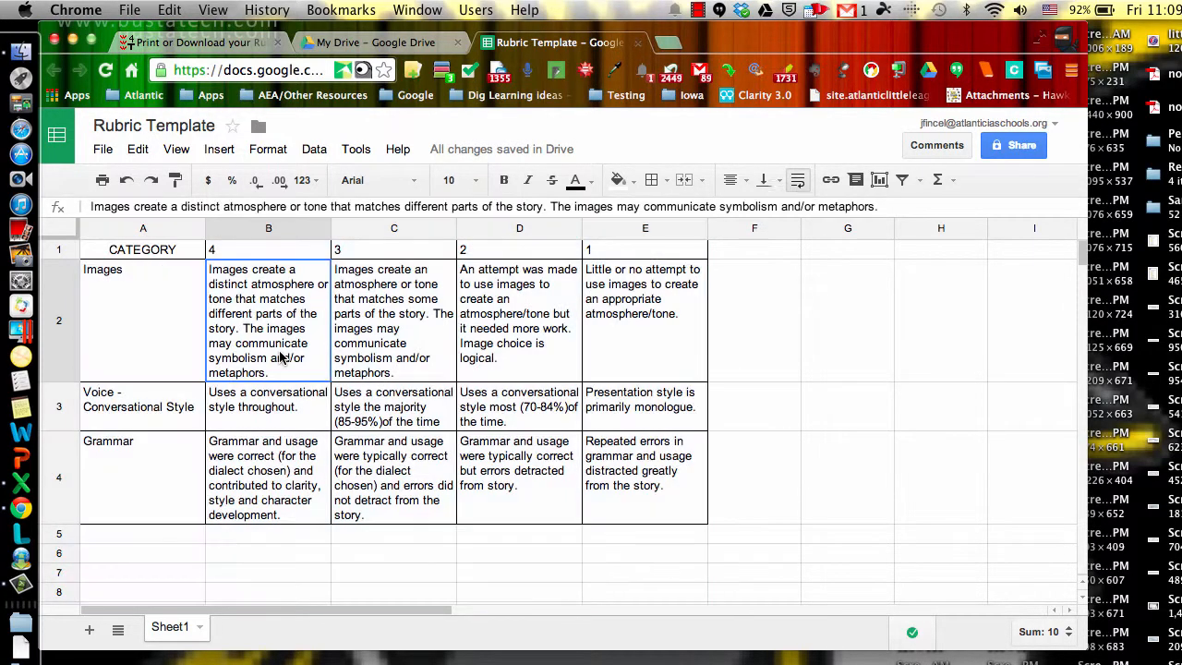
- Insert three blank rows above the CATEGORY header row
click(59, 252)
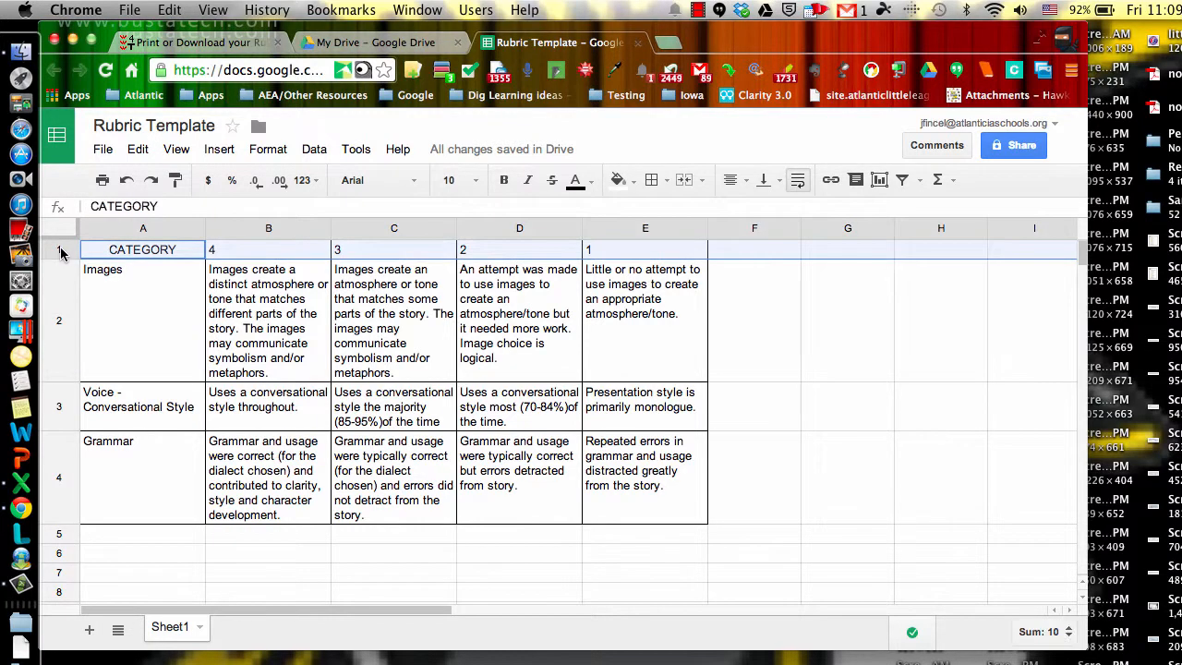
drag(61, 252, 61, 251)
click(225, 151)
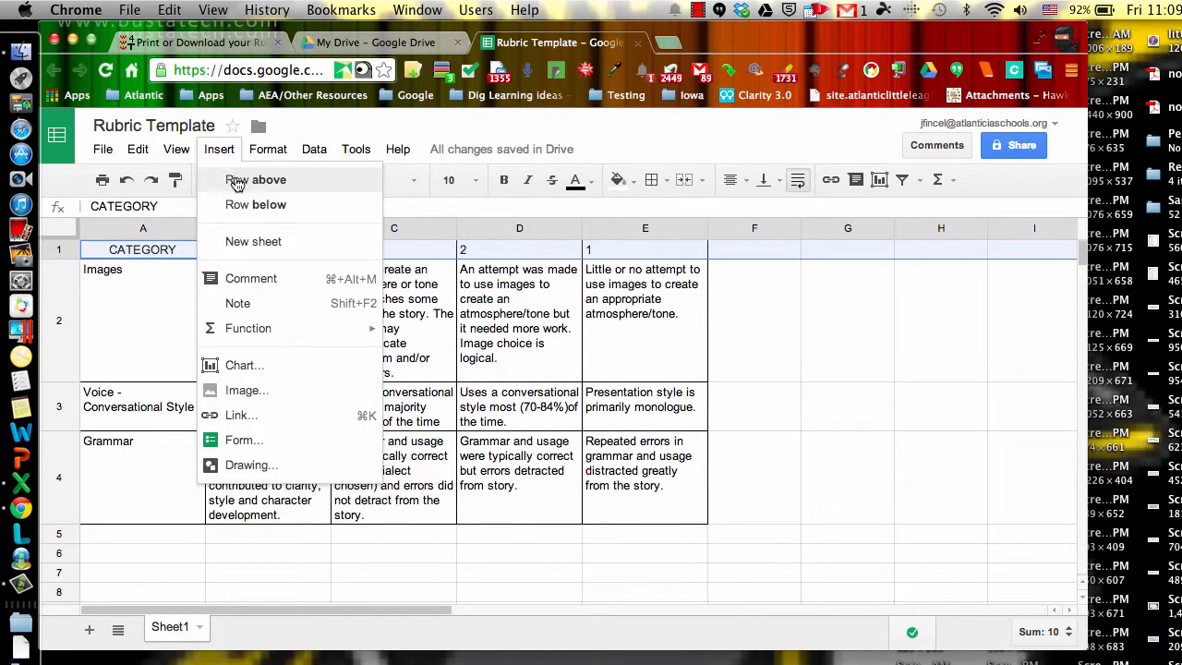
click(237, 182)
click(218, 150)
click(237, 181)
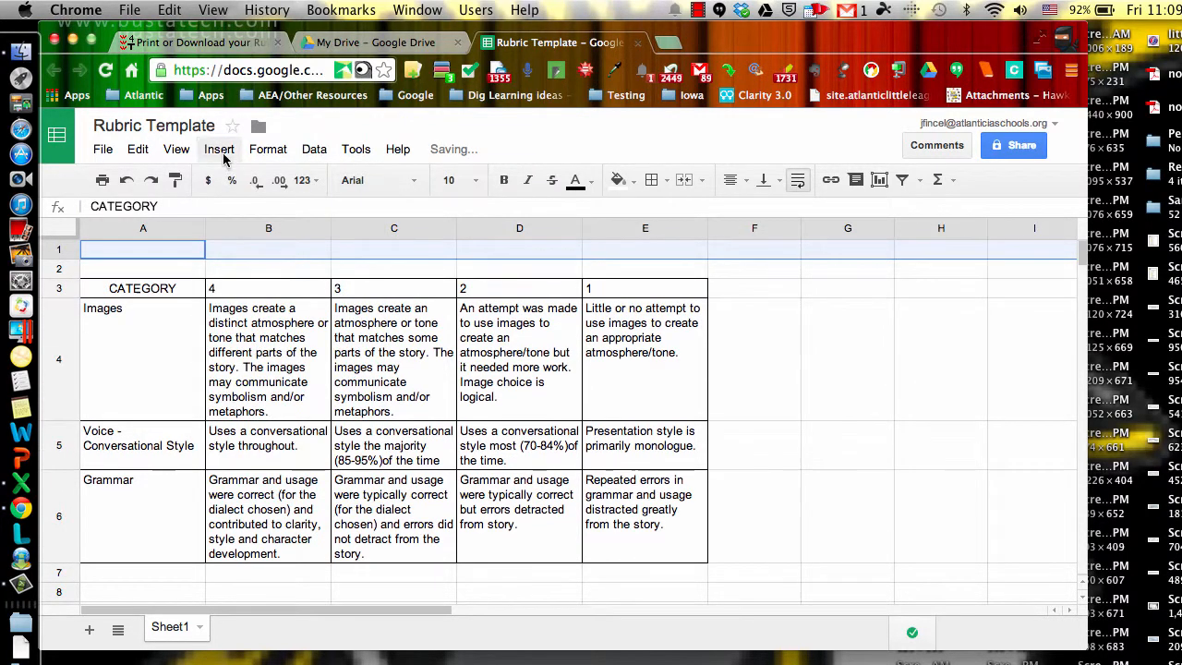
click(224, 152)
click(237, 180)
click(167, 325)
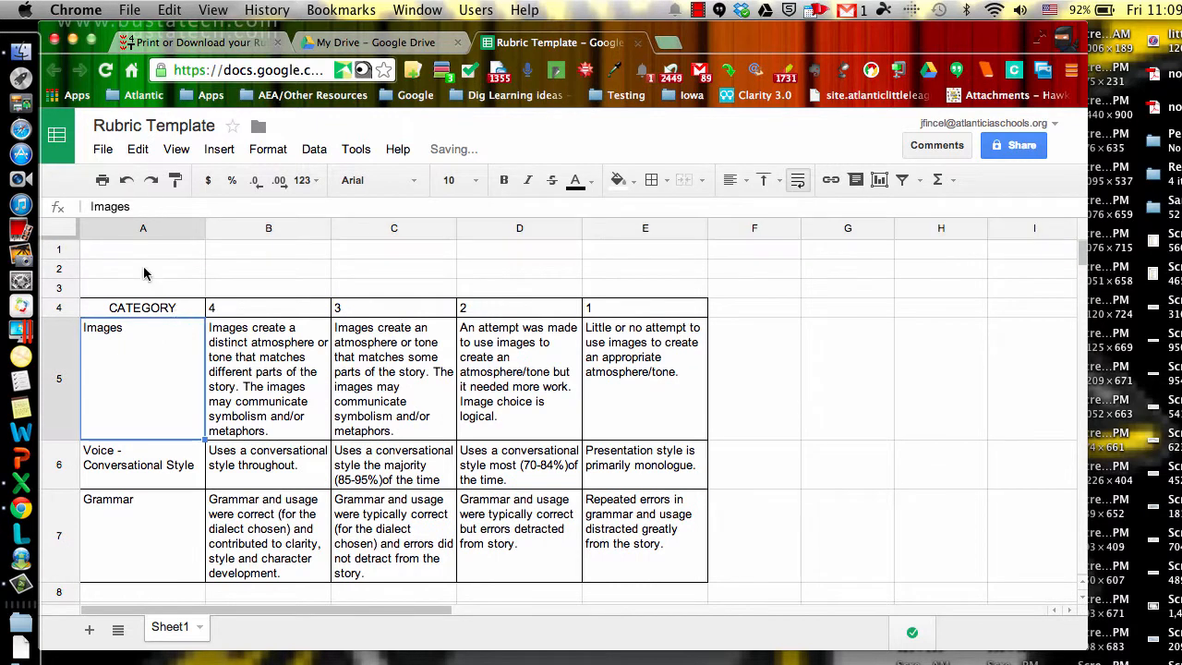
- Enter the title Storytelling Project in cell A1
click(144, 250)
text(MUi)
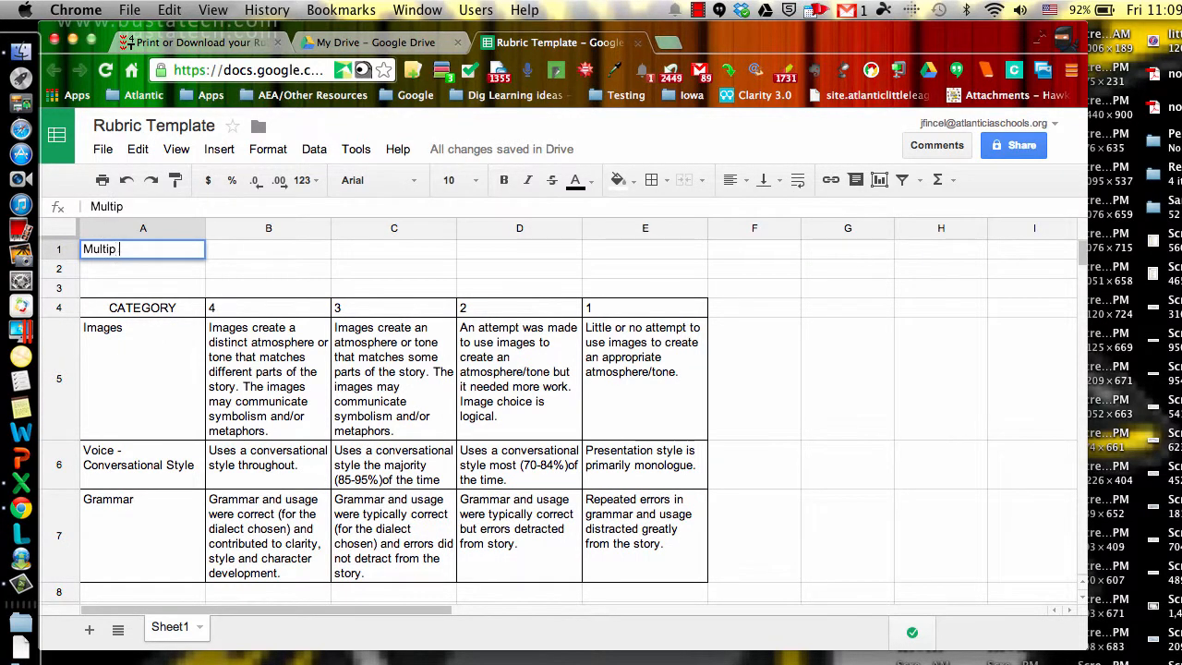
key(BackSpace)
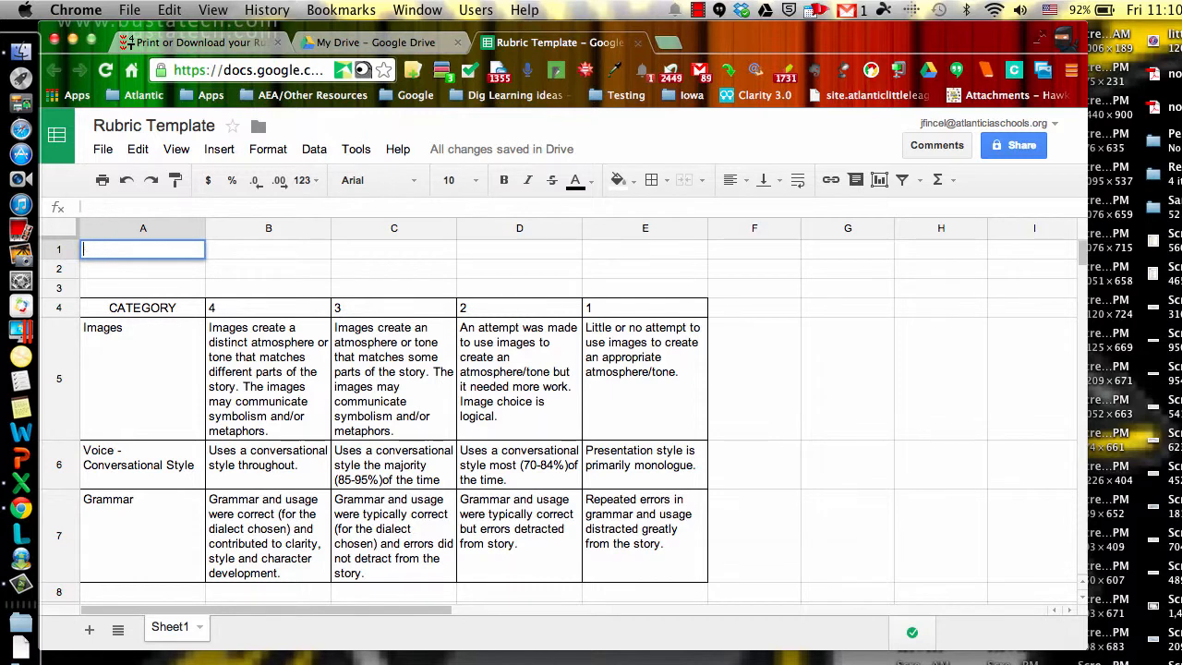
text(Sotrey)
key(BackSpace)
key(BackSpace)
text(ytelling PRo)
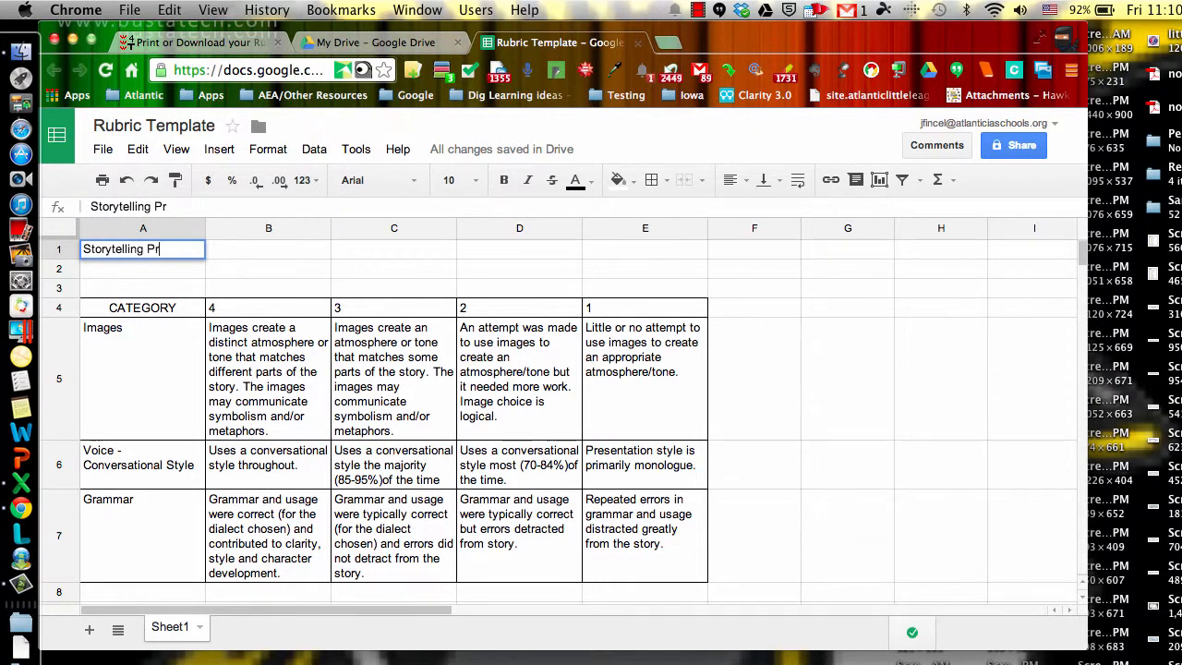
text(oject)
key(Return)
- Enter the label Name: followed by the teacher's title and surname in cell A2
text(N)
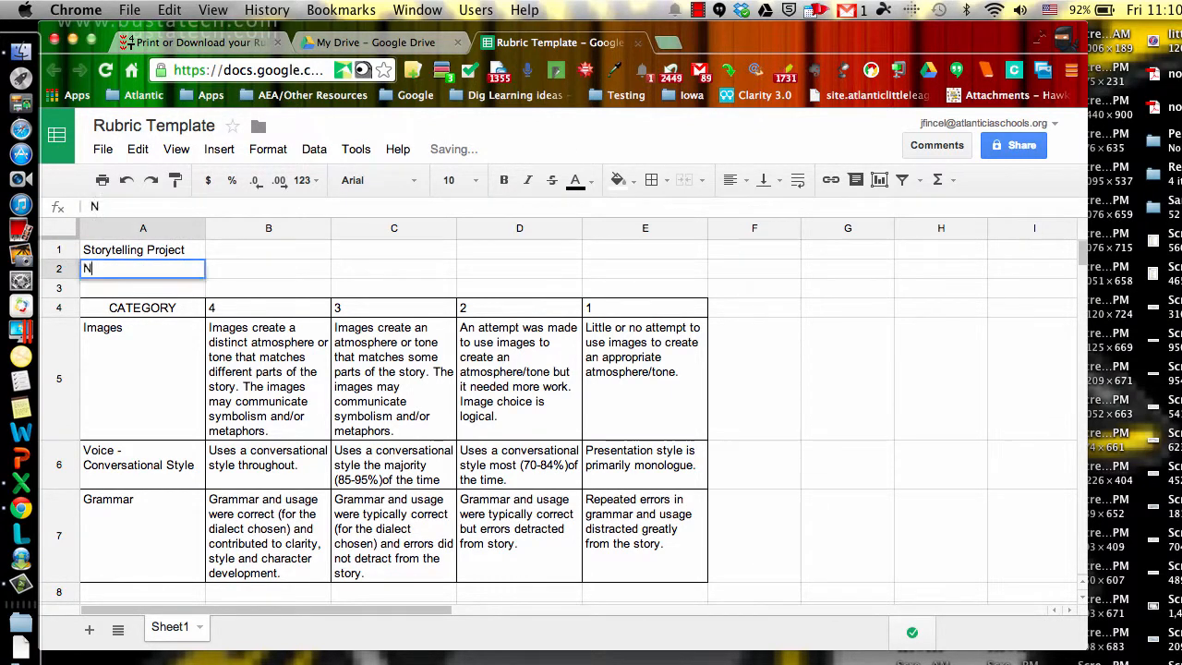
text(ame: Mrs. FIncel)
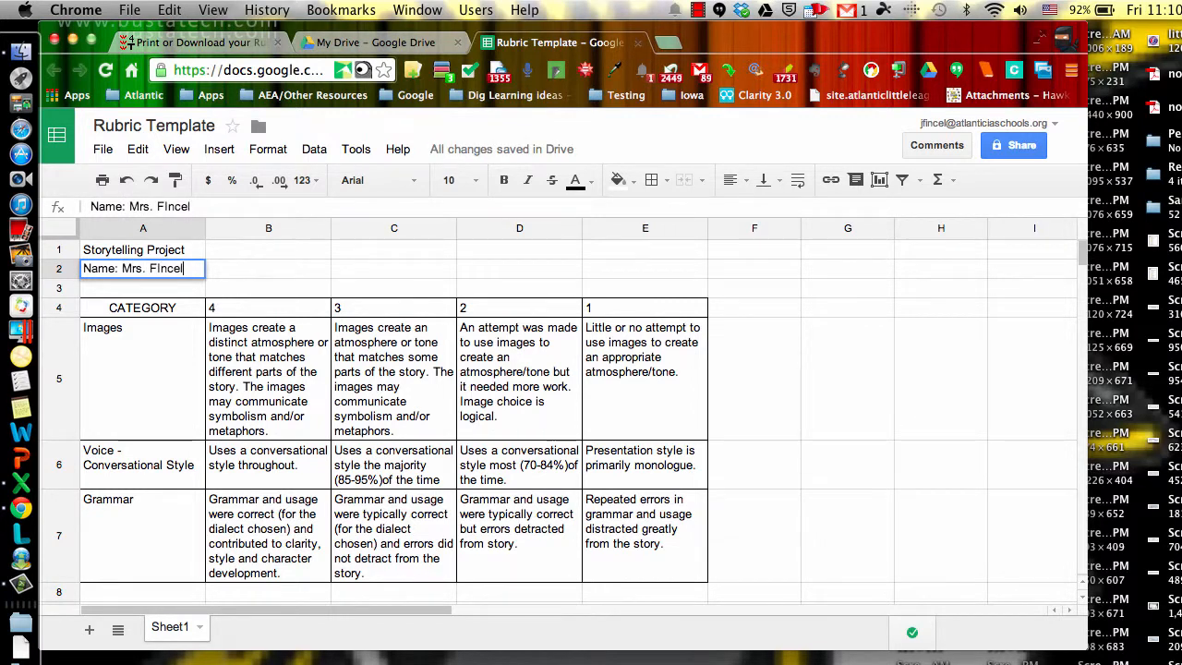
key(BackSpace)
key(BackSpace)
key(BackSpace)
key(BackSpace)
text(incel)
key(Return)
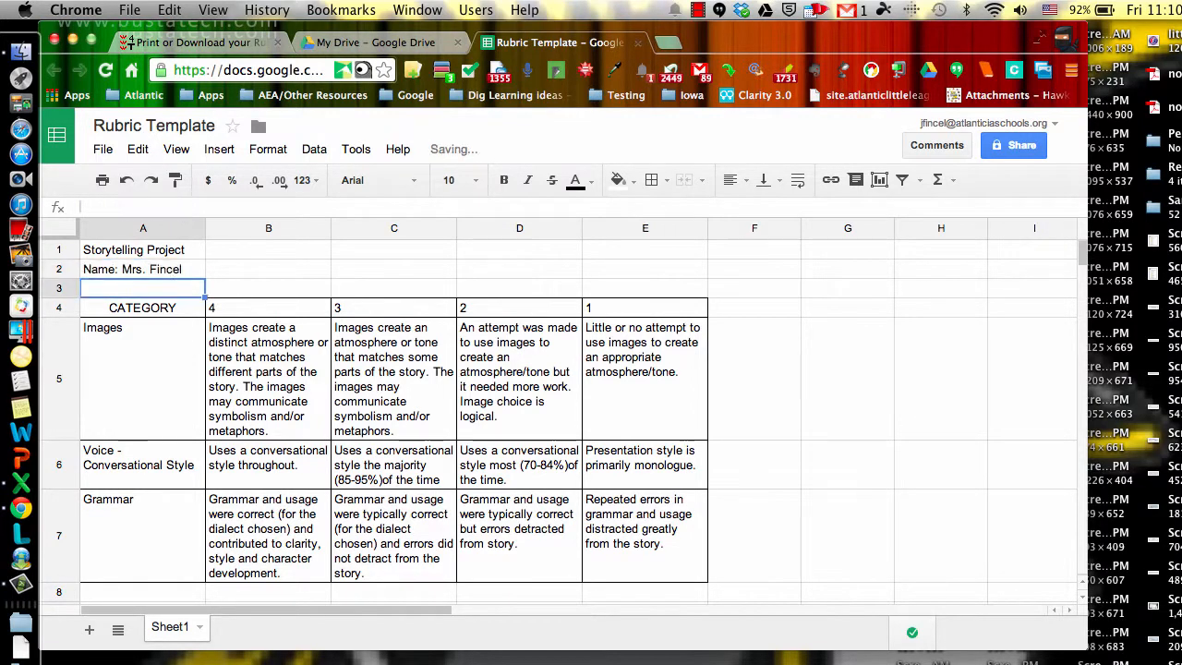
- Enter the label Student: followed by the student's full name in cell A3
text(Student:)
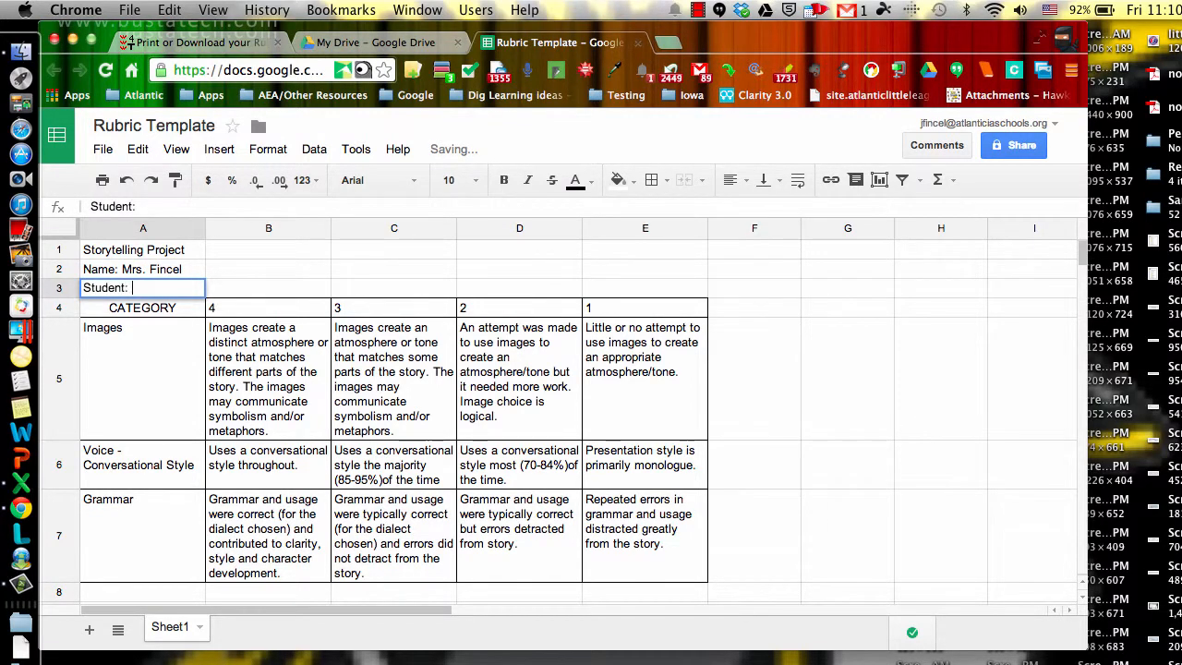
text( Joe S)
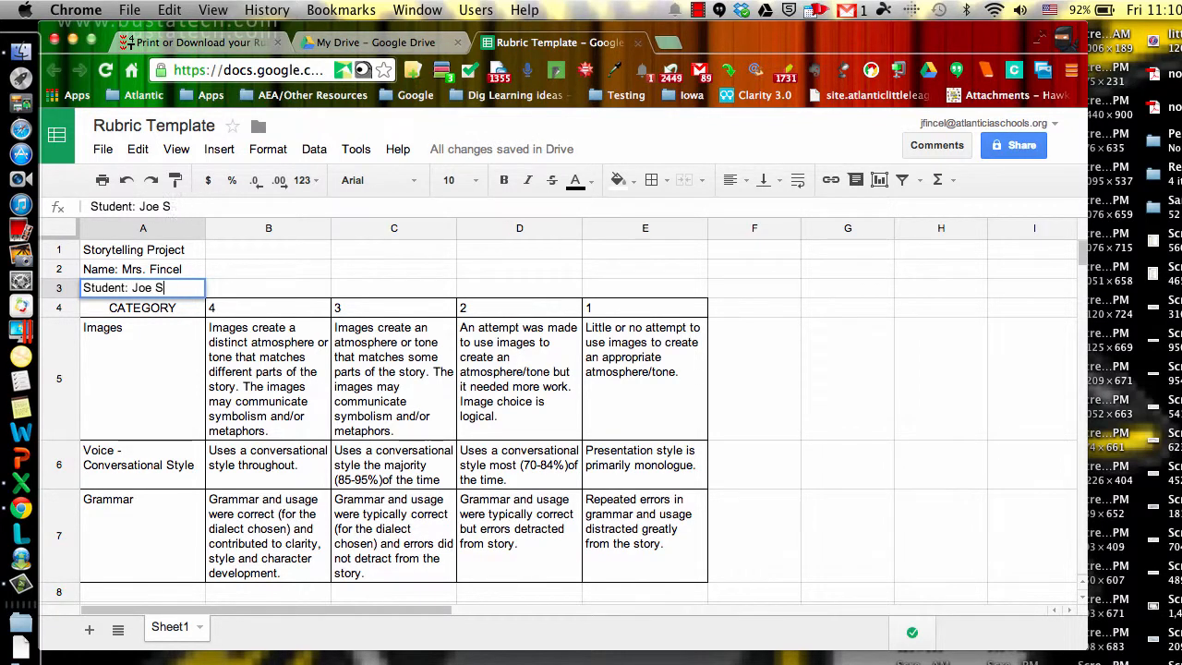
text(Mitmith)
key(Return)
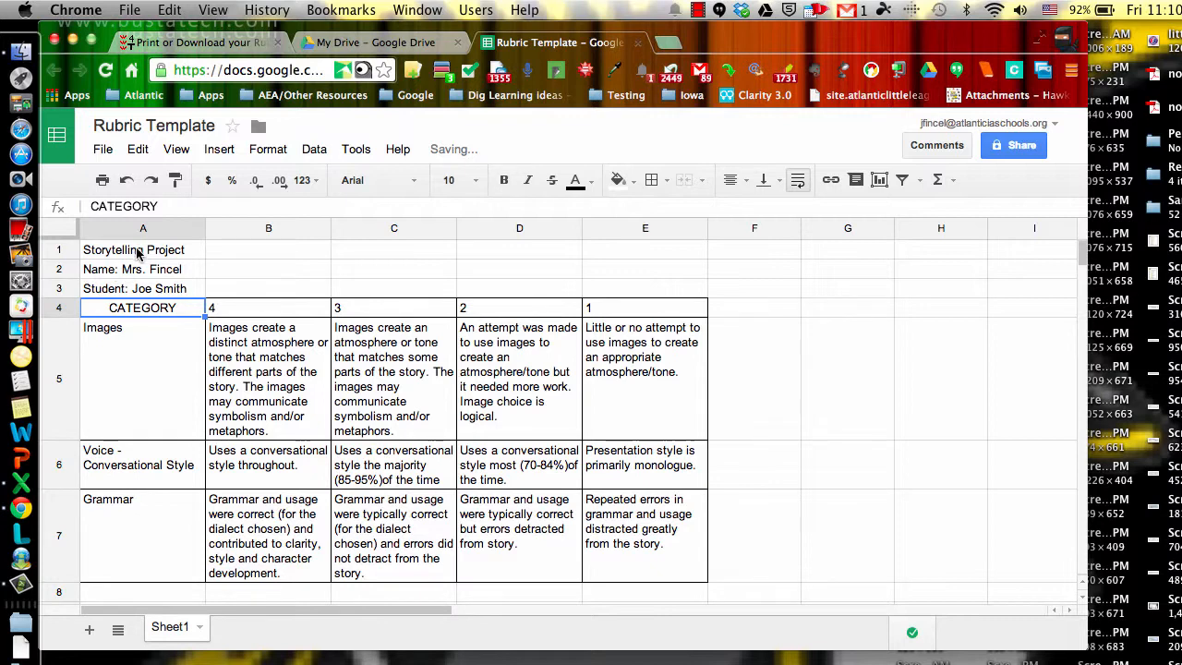
- Make the three heading lines in cells A1 to A3 bold
drag(137, 253, 143, 292)
key(ctrl+b)
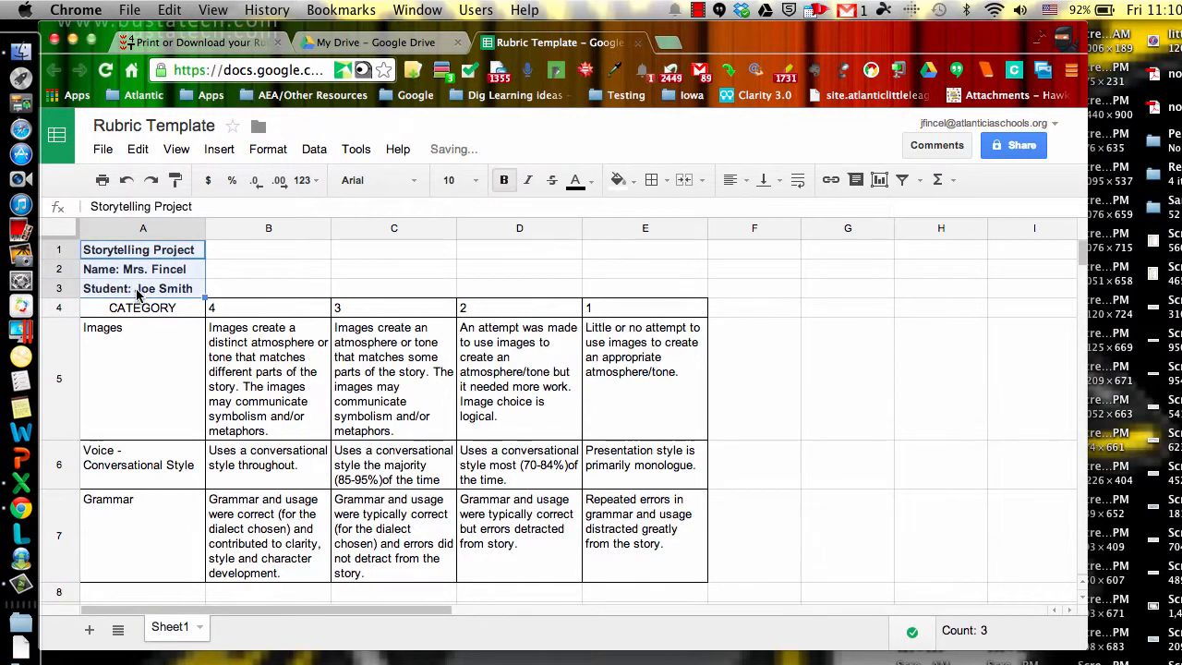
click(191, 276)
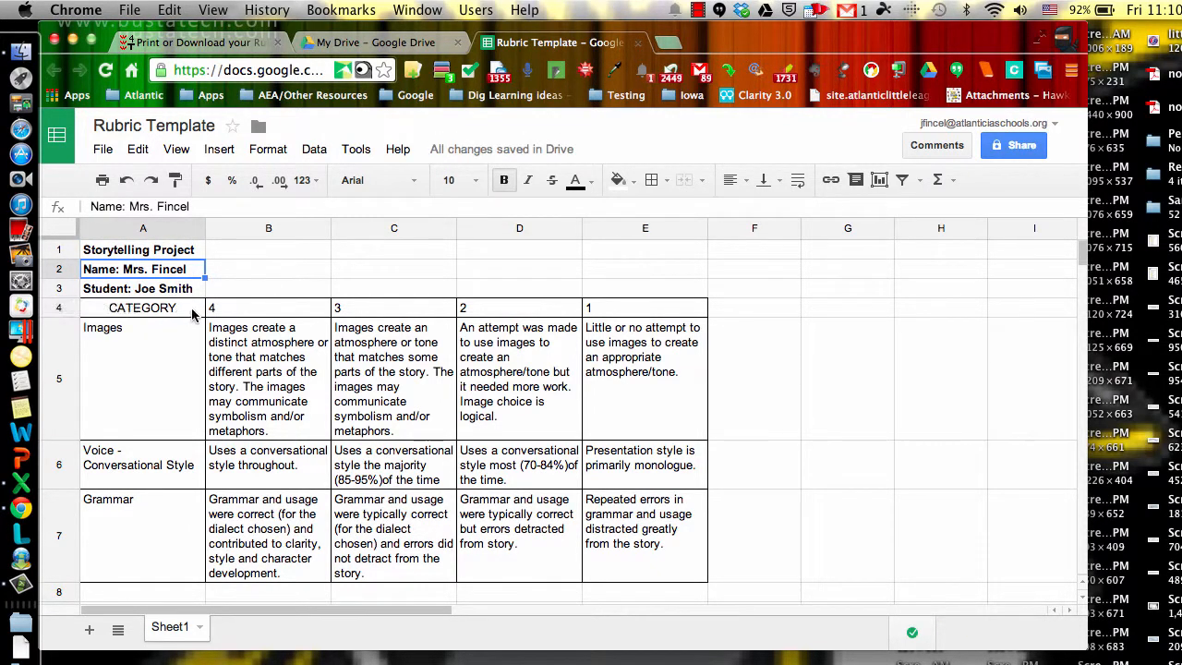
- Insert two blank rows above the CATEGORY header row to separate it from the heading lines
click(58, 308)
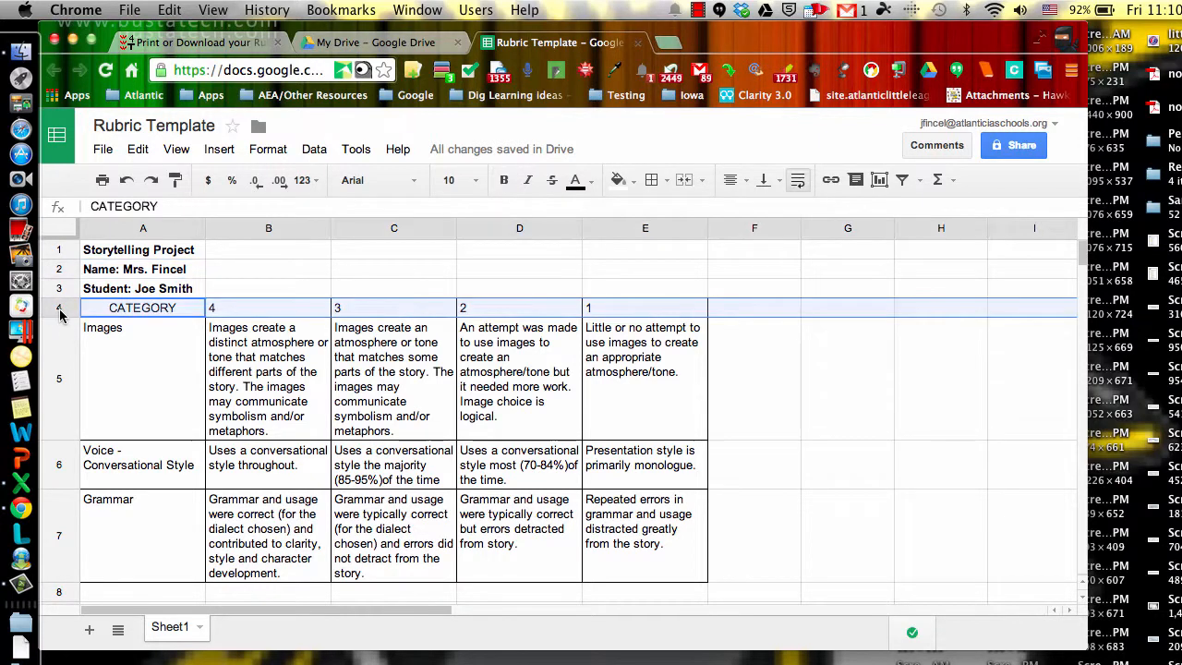
click(220, 150)
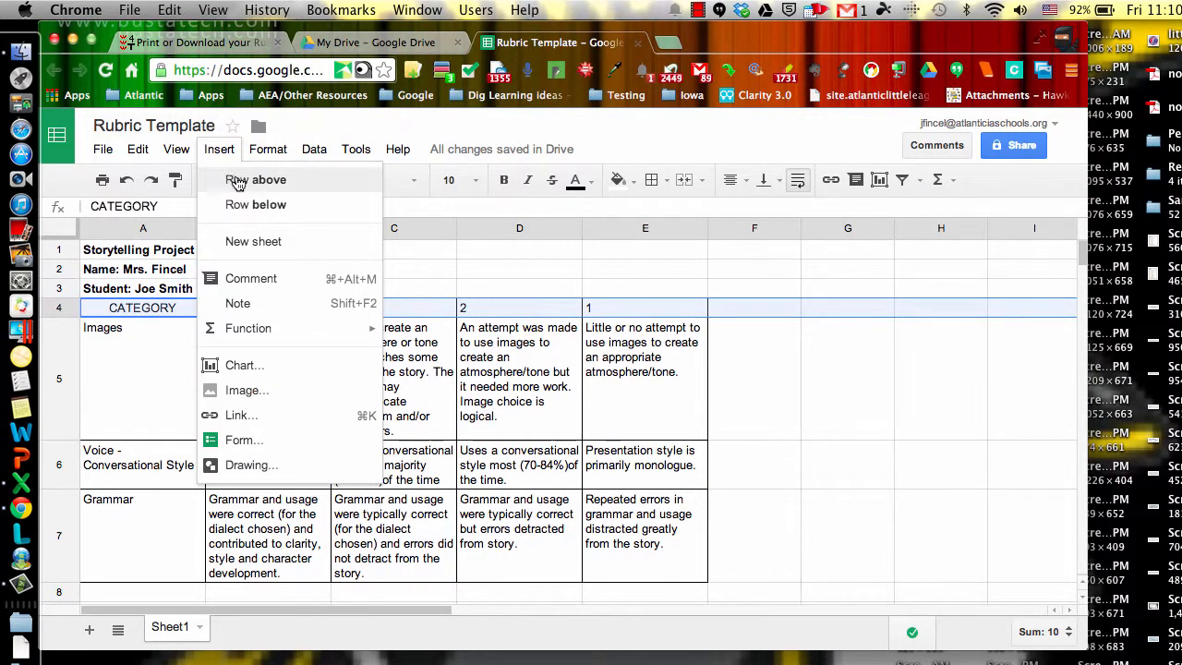
click(238, 181)
click(220, 150)
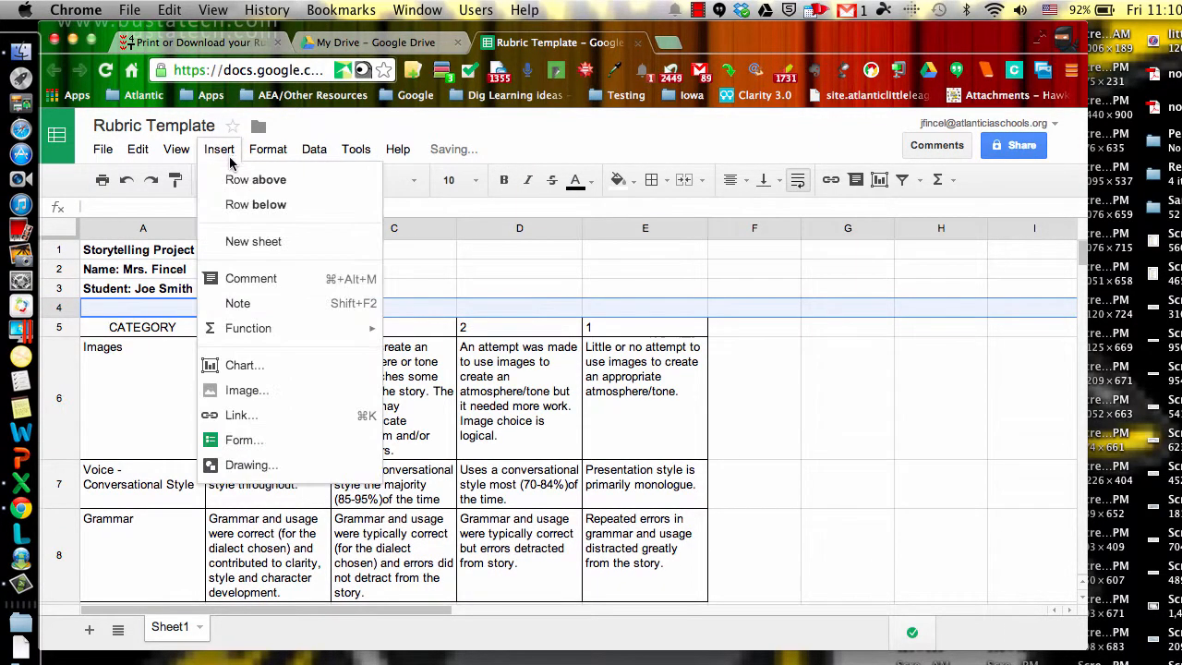
click(242, 192)
scroll(174, 380, down, 1)
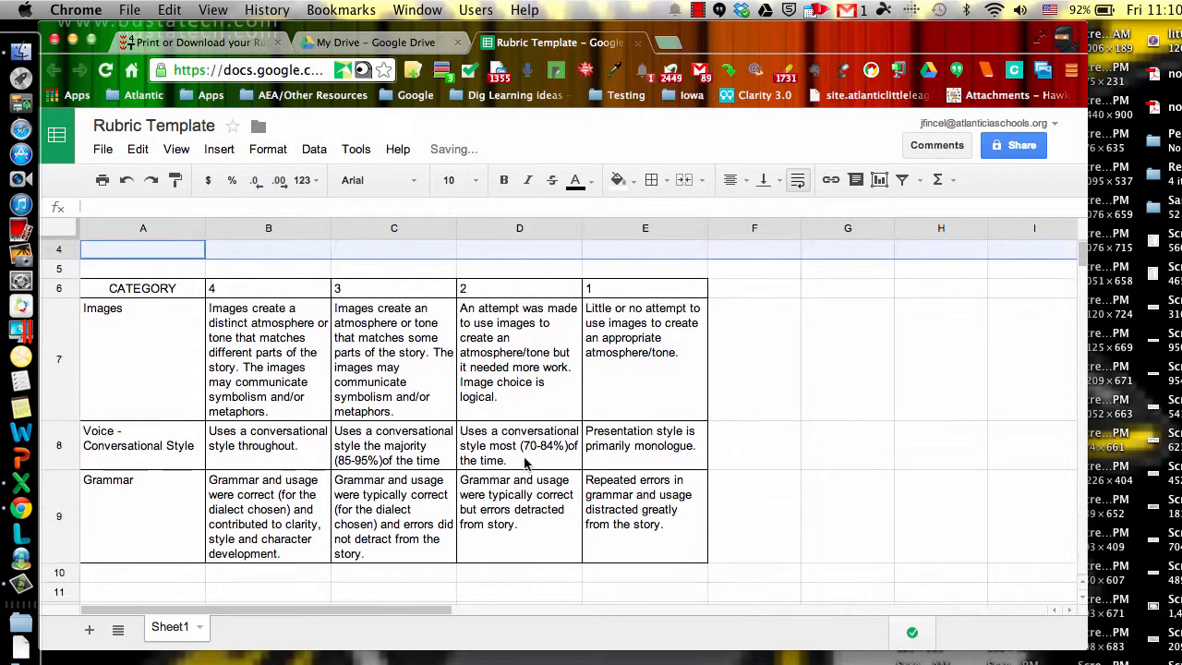
- Replace the opening words "Images create an" with "BLA BA" in the Images description for score 3
click(163, 357)
click(340, 356)
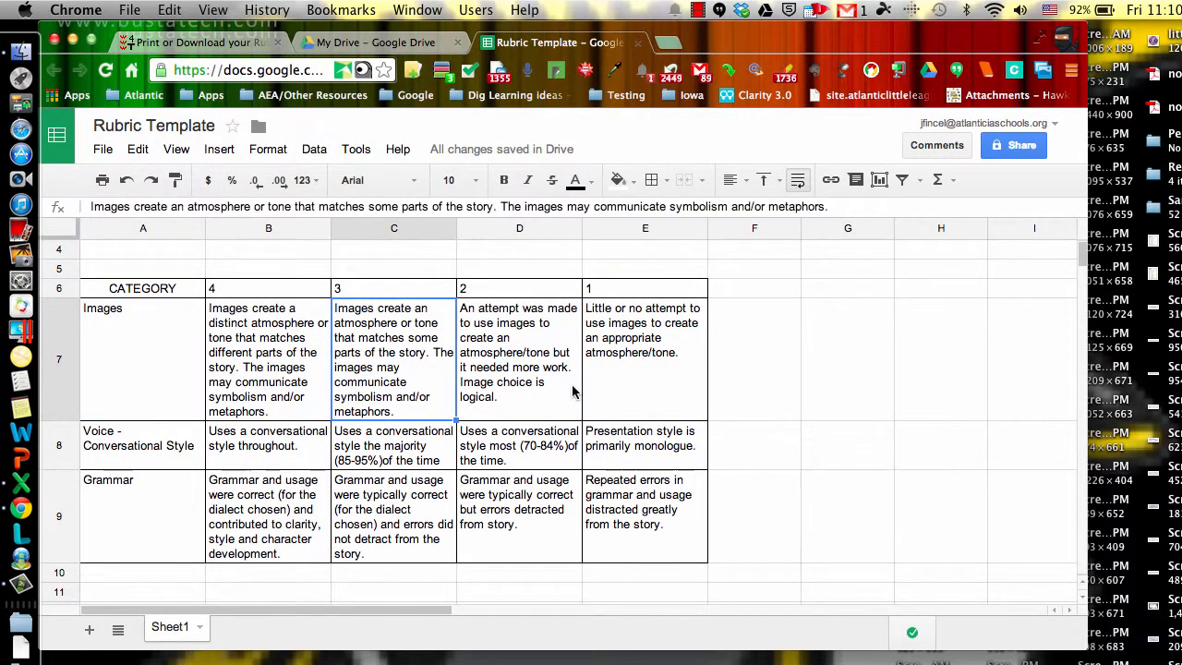
click(514, 384)
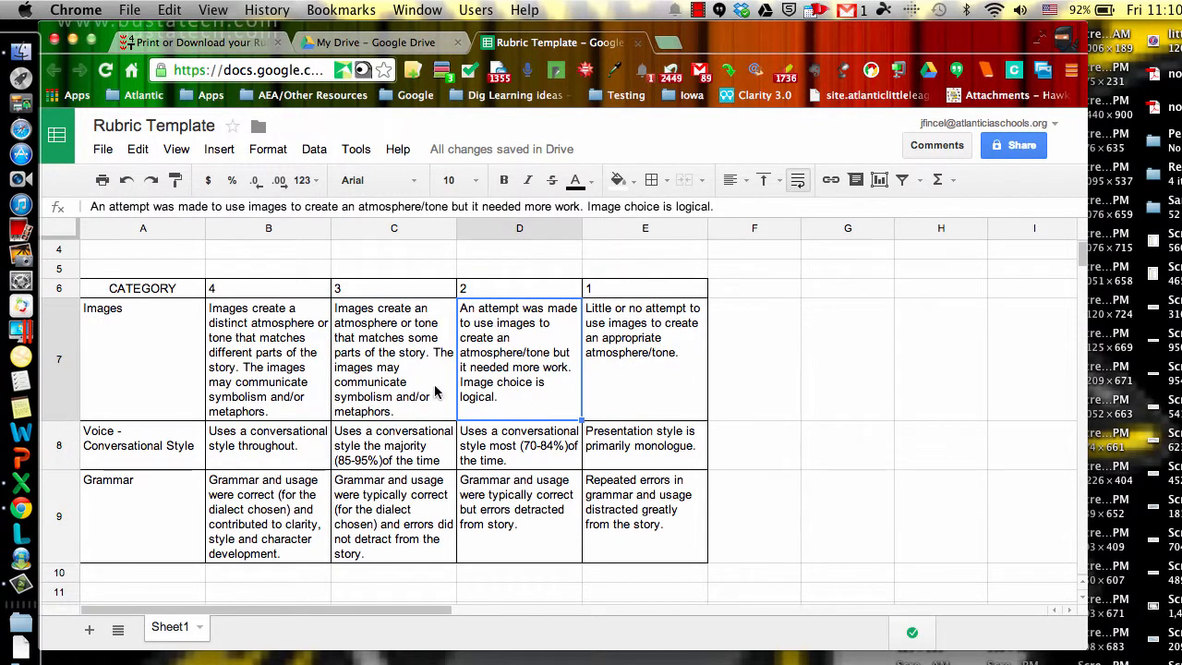
double_click(409, 374)
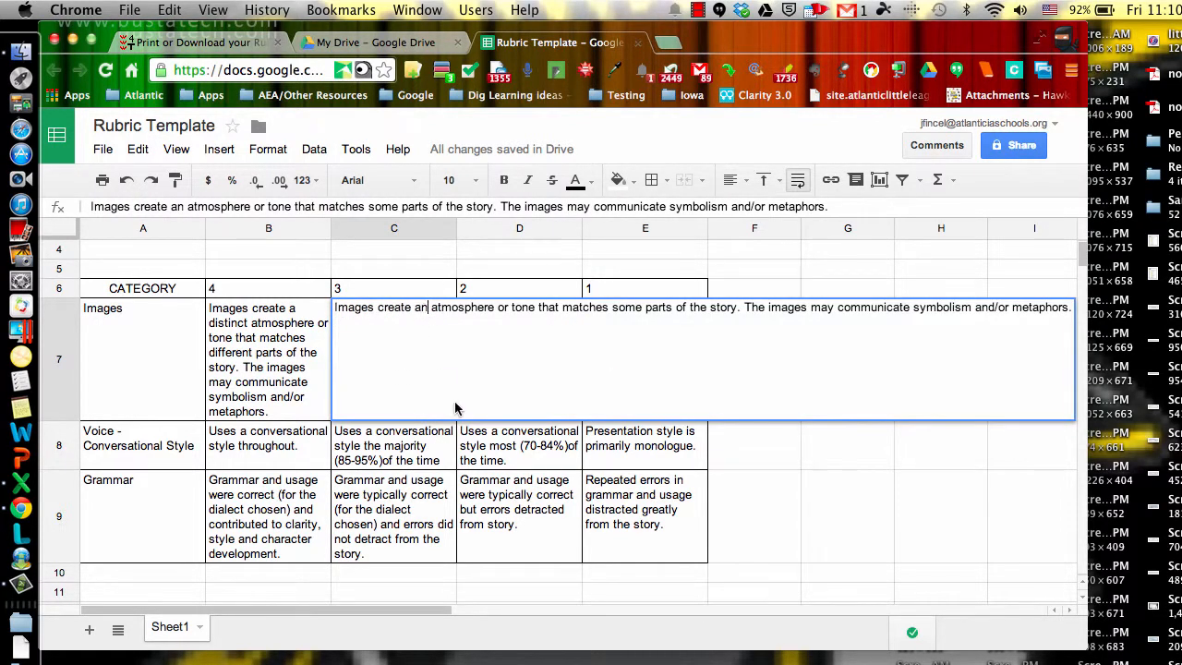
key(BackSpace)
key(BackSpace)
key(BackSpace)
key(BackSpace)
key(BackSpace)
key(BackSpace)
key(BackSpace)
key(BackSpace)
key(BackSpace)
key(BackSpace)
key(BackSpace)
key(BackSpace)
key(BackSpace)
key(BackSpace)
key(BackSpace)
key(BackSpace)
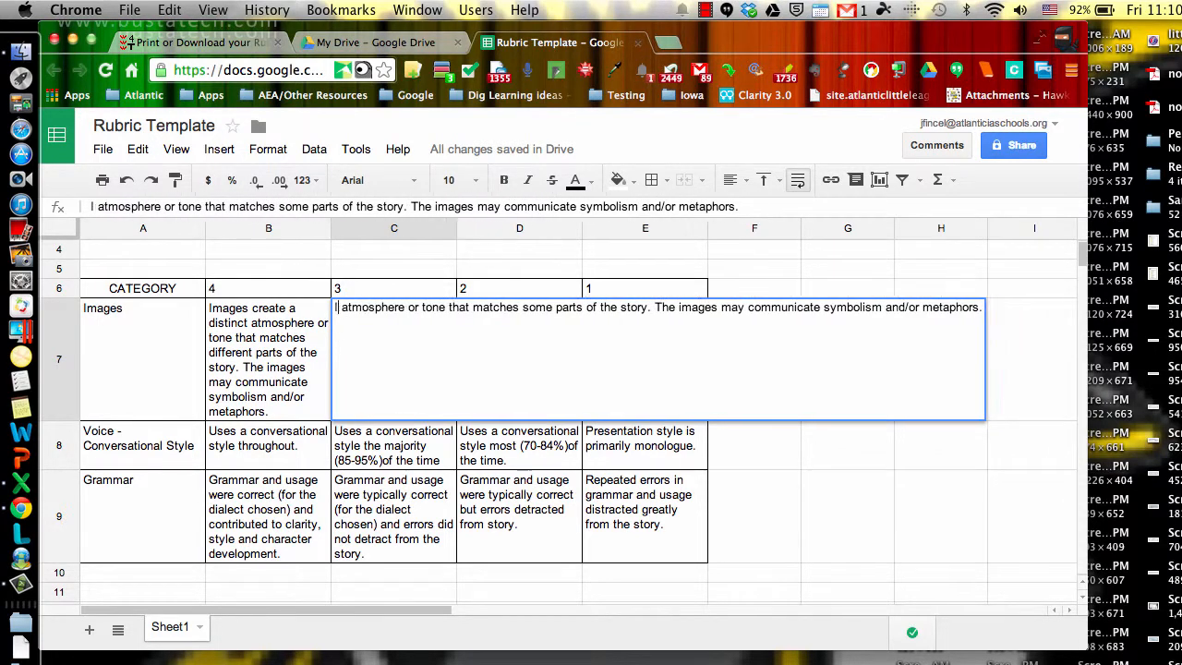
text(BLA BA)
key(Return)
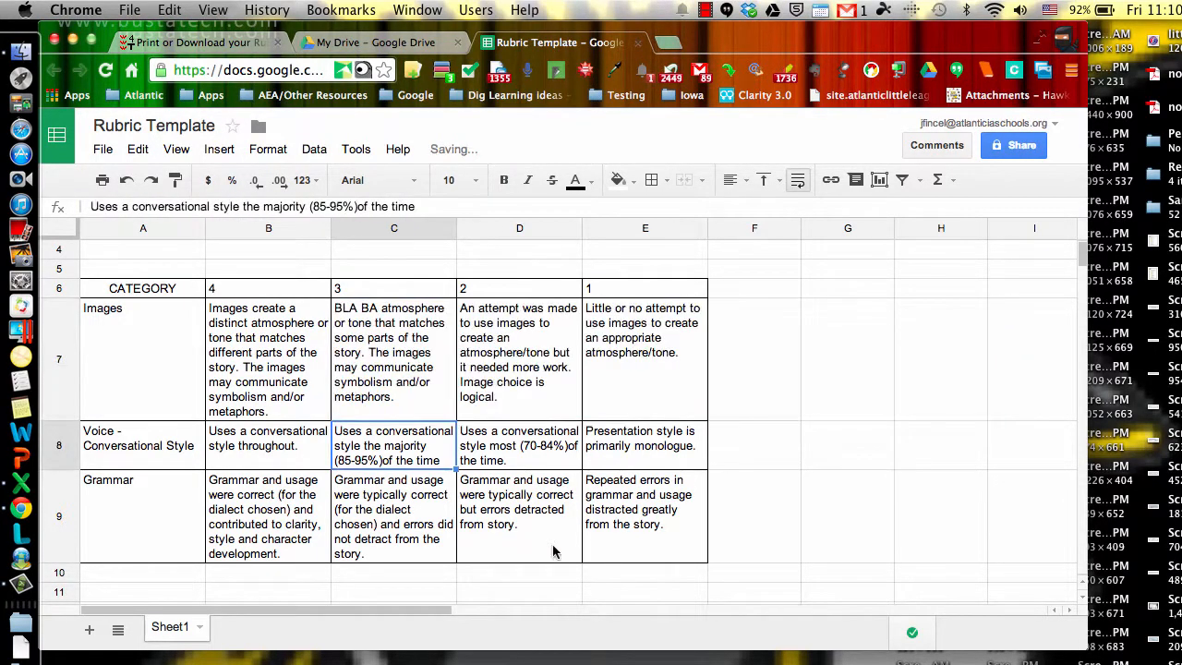
click(369, 342)
click(637, 341)
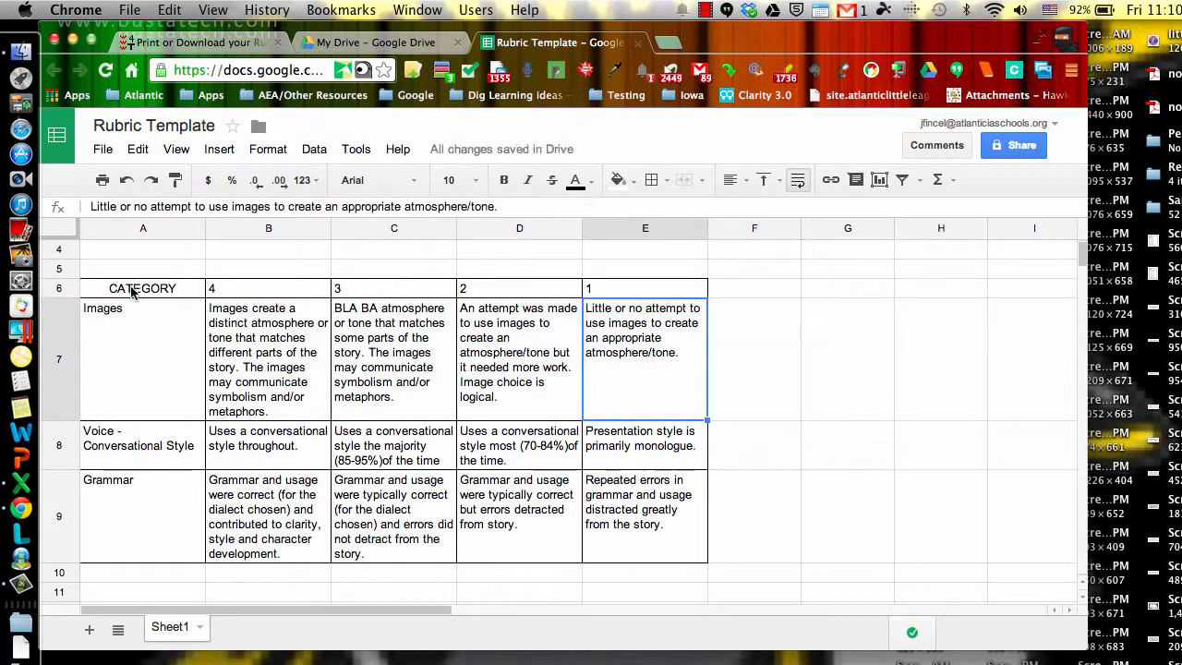
- Fill the rubric's header row, from CATEGORY to score 1, with light gray
drag(138, 289, 616, 289)
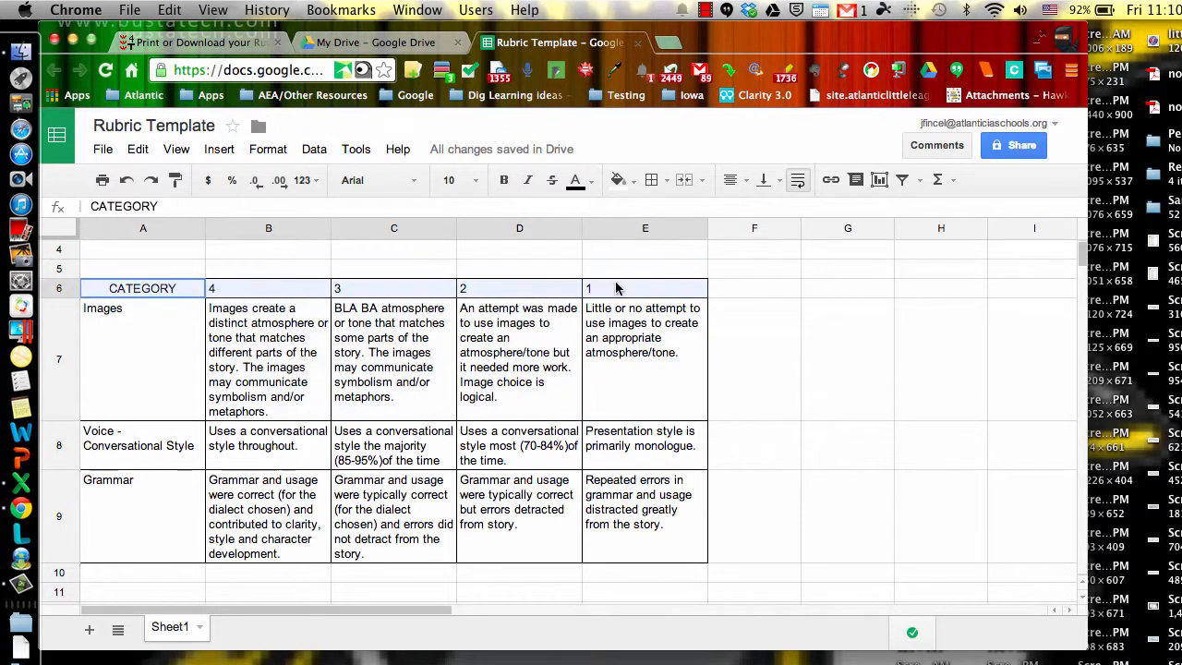
click(618, 179)
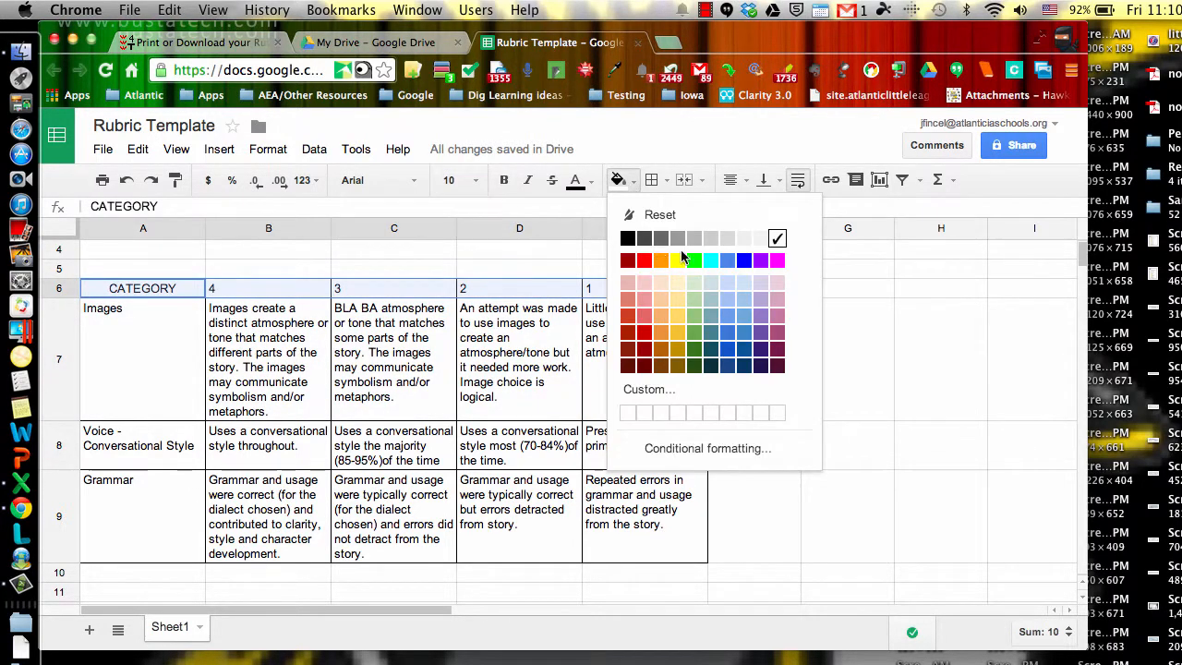
click(739, 239)
- Fill the category name cells Images, Voice - Conversational Style and Grammar with yellow
drag(141, 356, 138, 517)
click(637, 181)
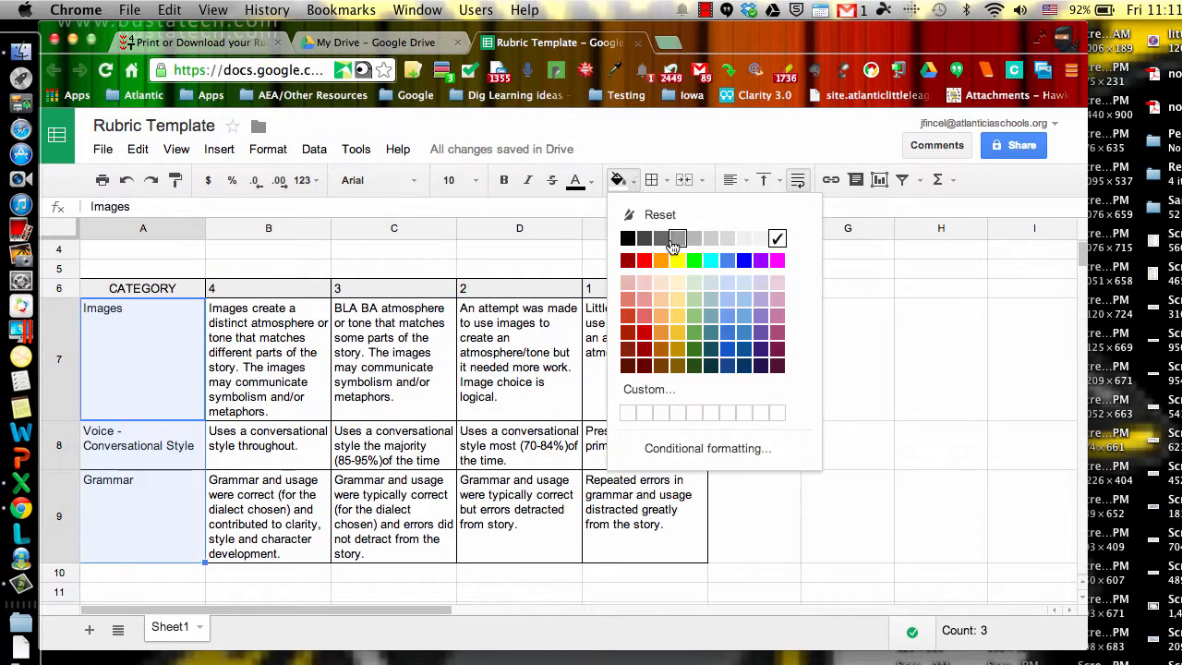
click(683, 263)
scroll(425, 467, up, 2)
click(619, 466)
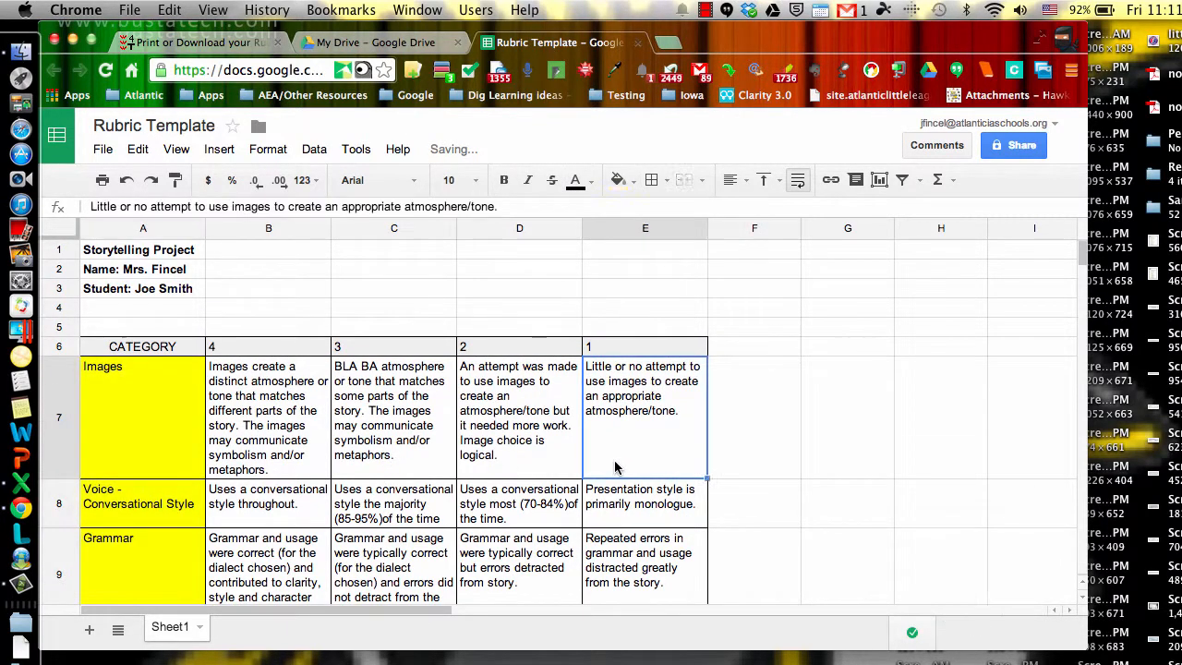
click(257, 292)
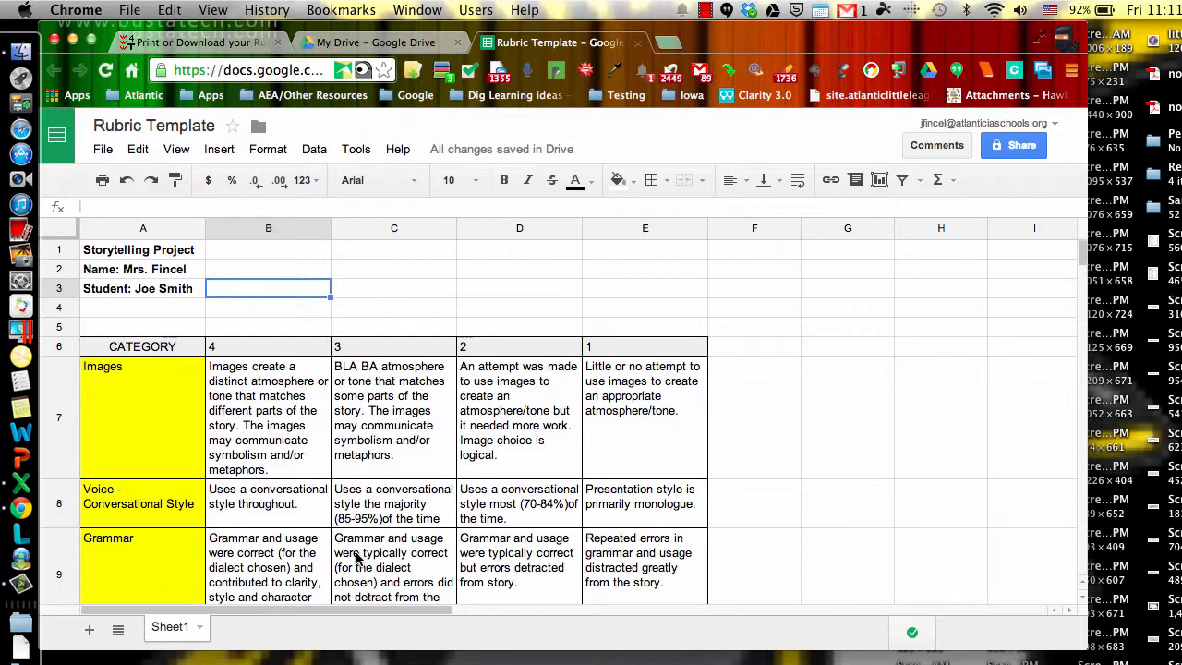
- Make a copy of the spreadsheet named with a student's full name followed by Storytelling Rubric
click(102, 151)
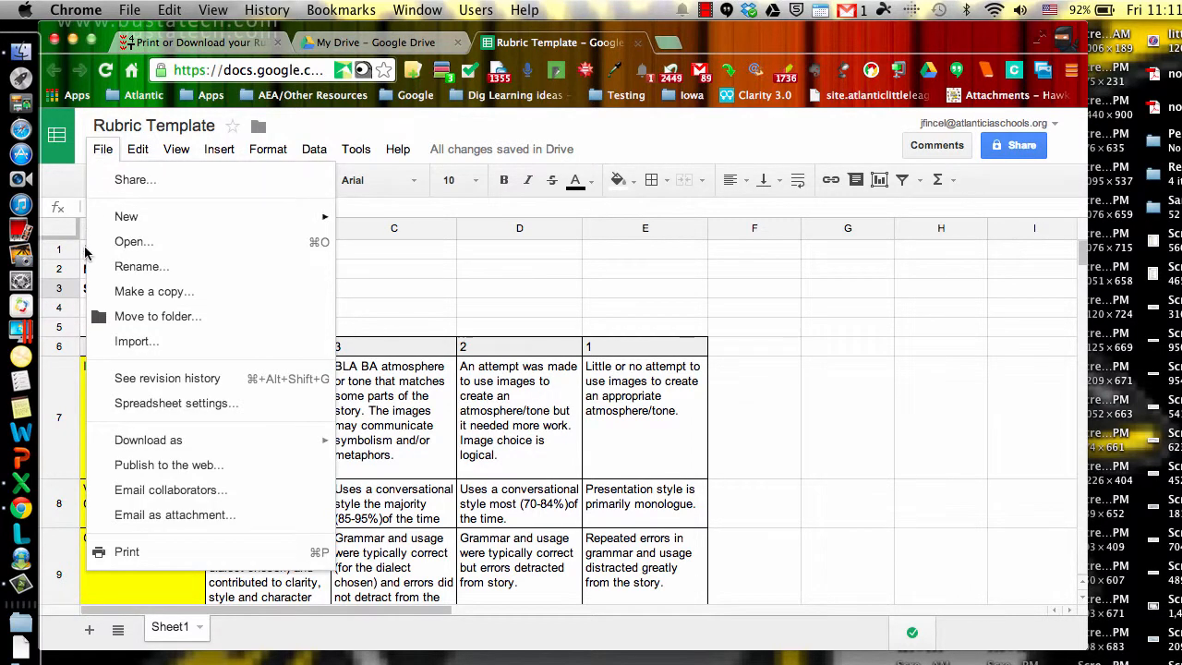
click(143, 301)
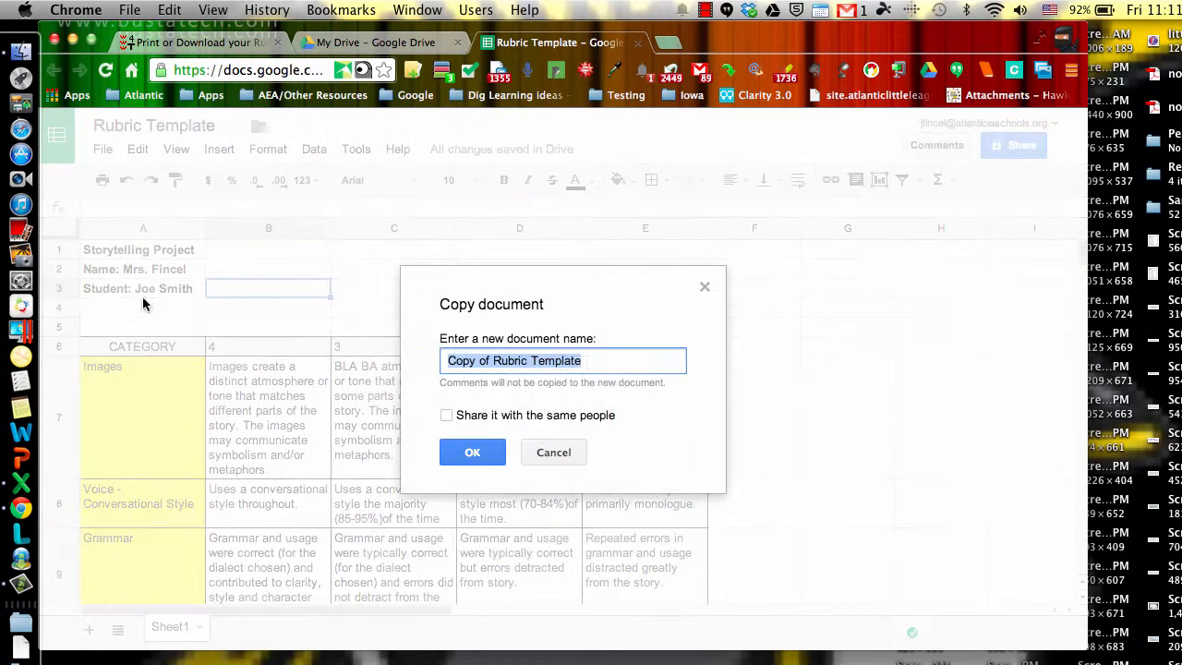
click(496, 361)
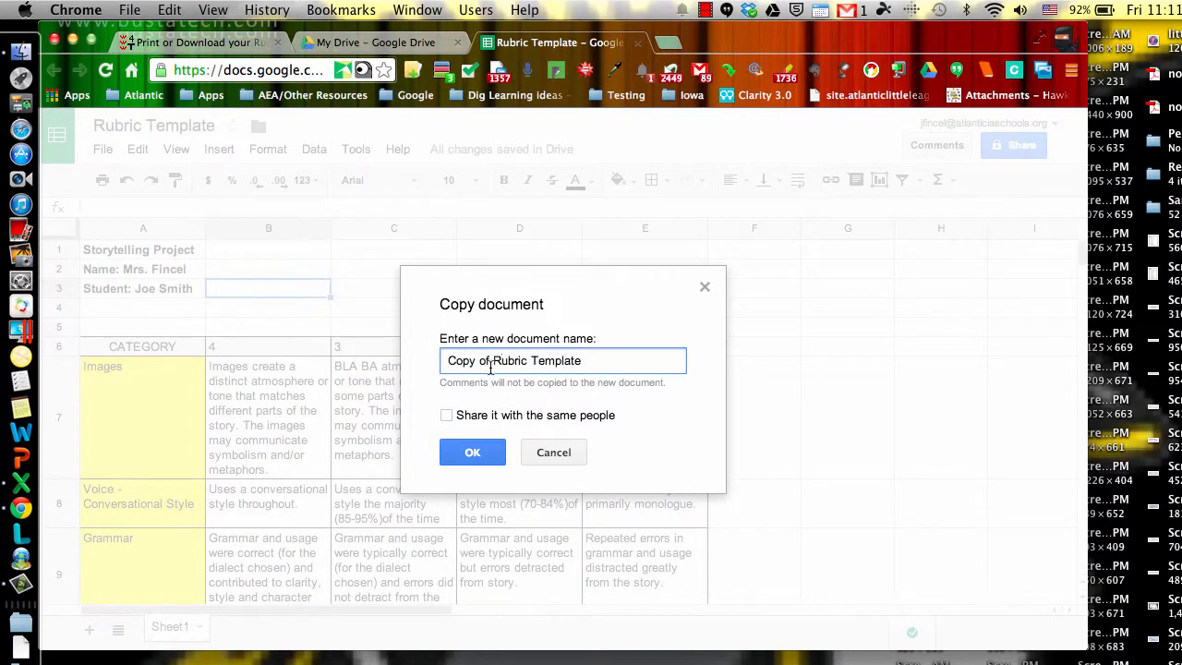
drag(494, 361, 382, 354)
text(Jane Smith Sto)
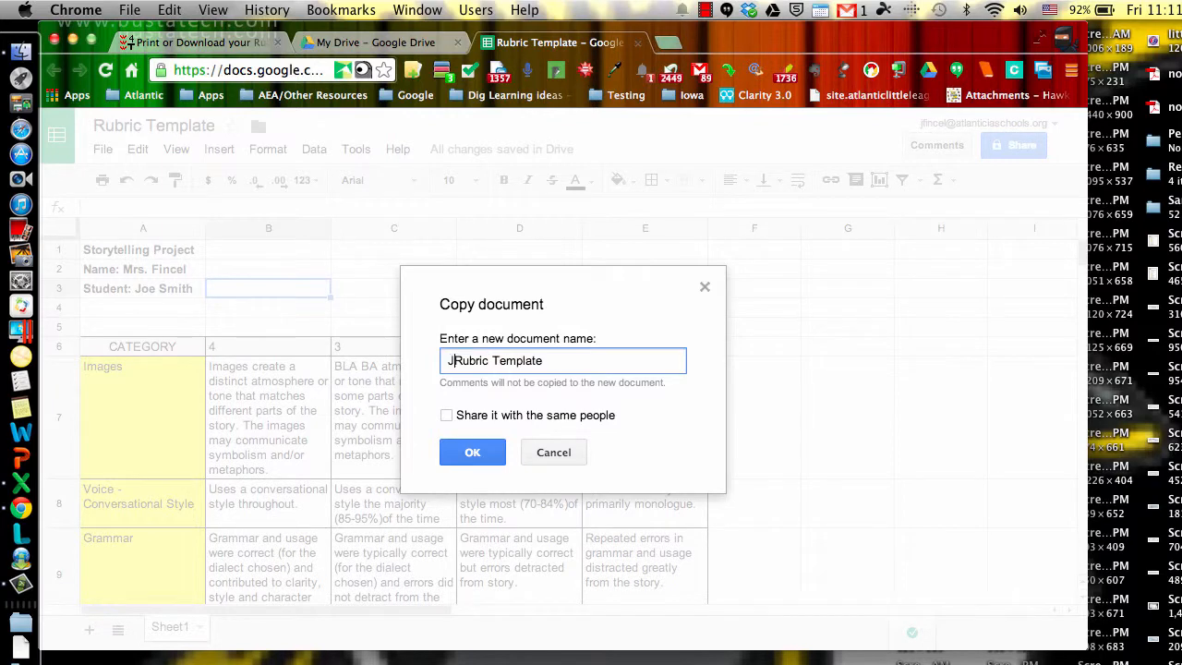
text(re)
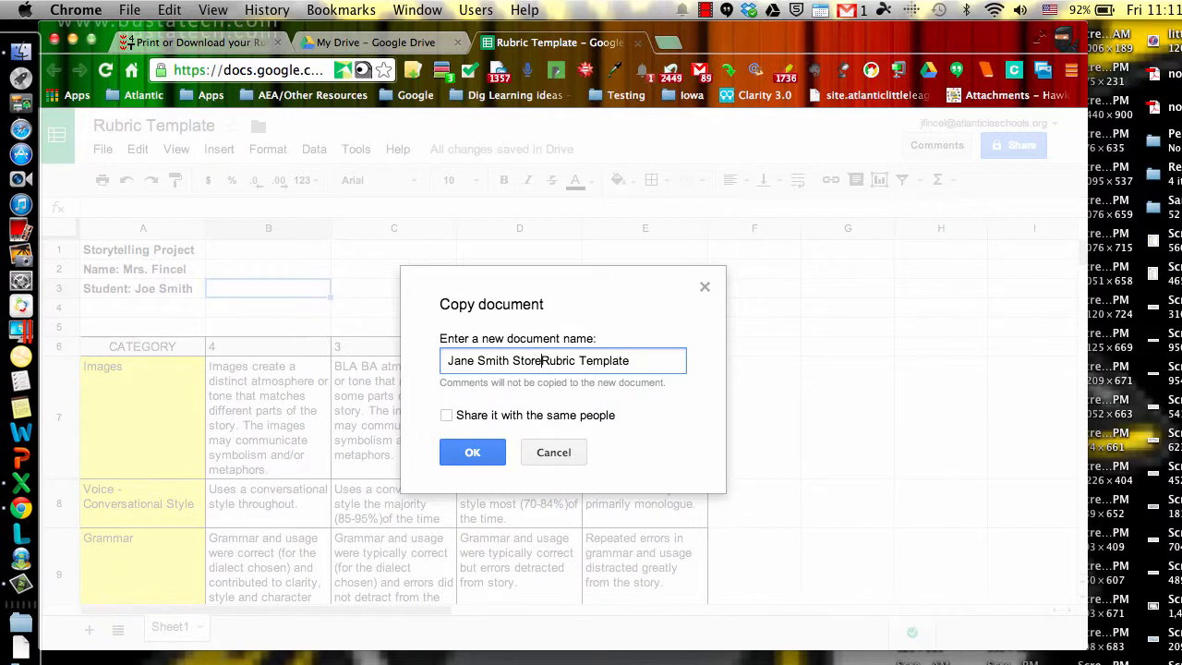
text(telling)
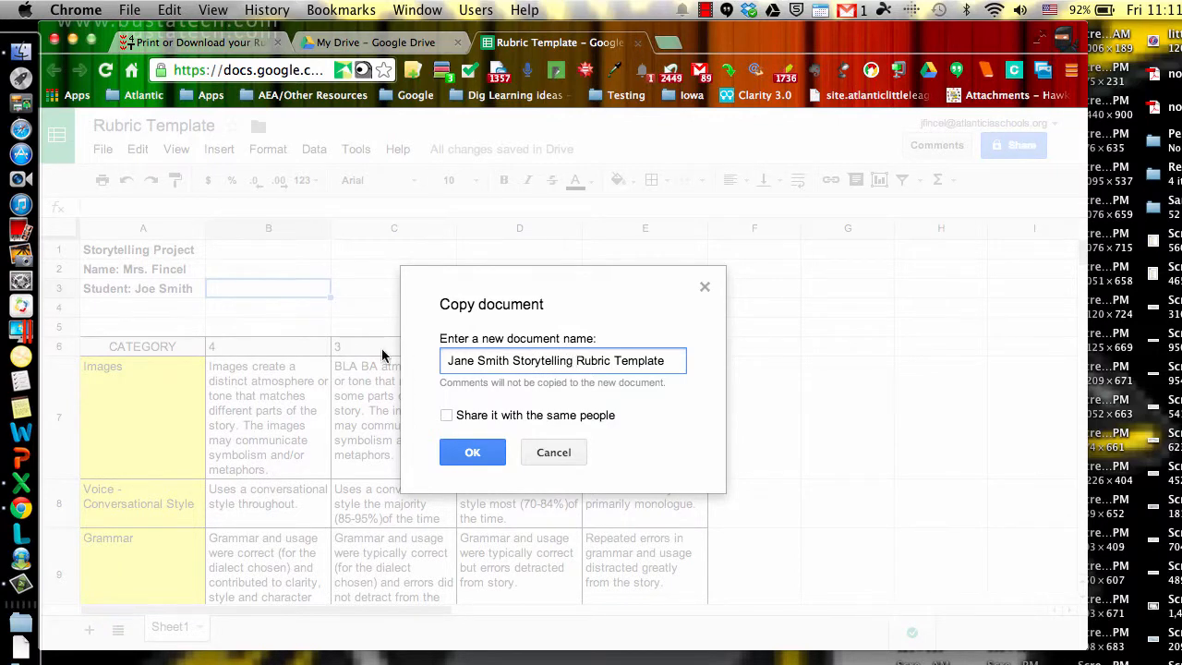
drag(615, 361, 736, 361)
key(BackSpace)
click(452, 453)
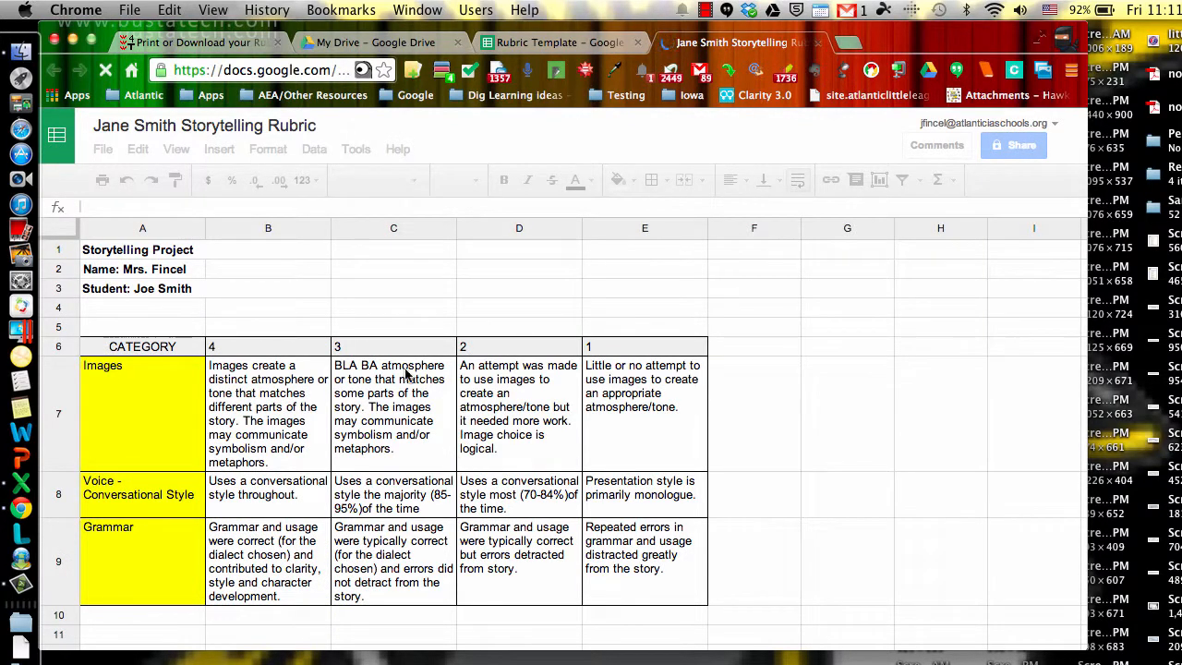
text(Jan)
double_click(148, 290)
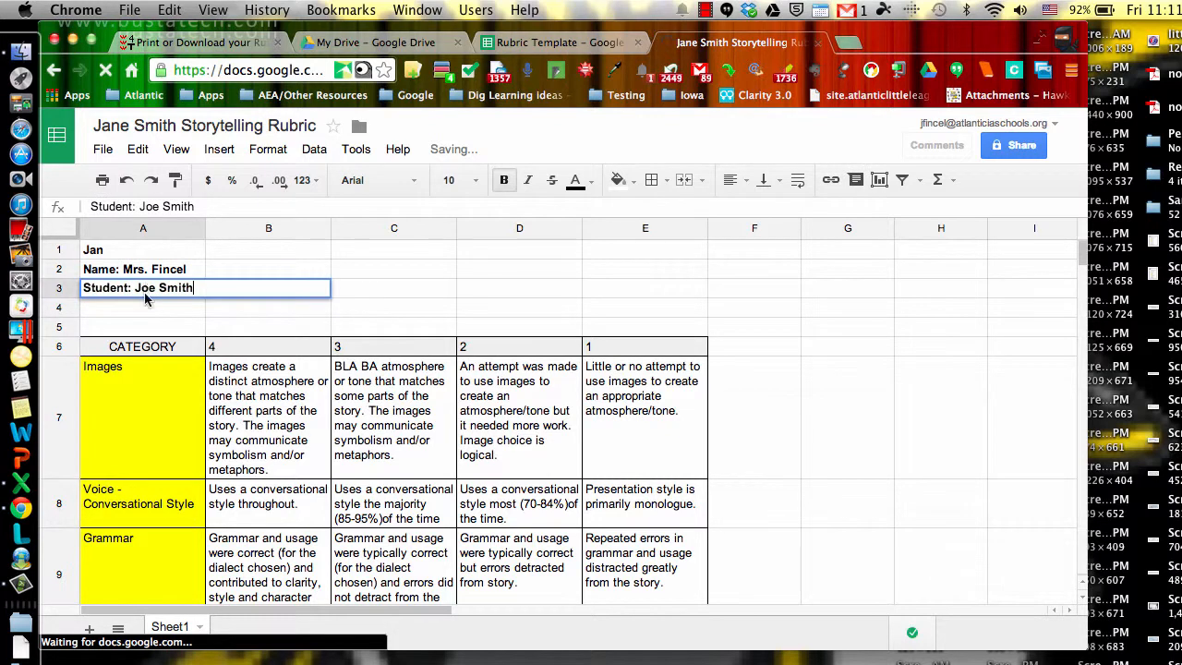
key(Return)
key(super+z)
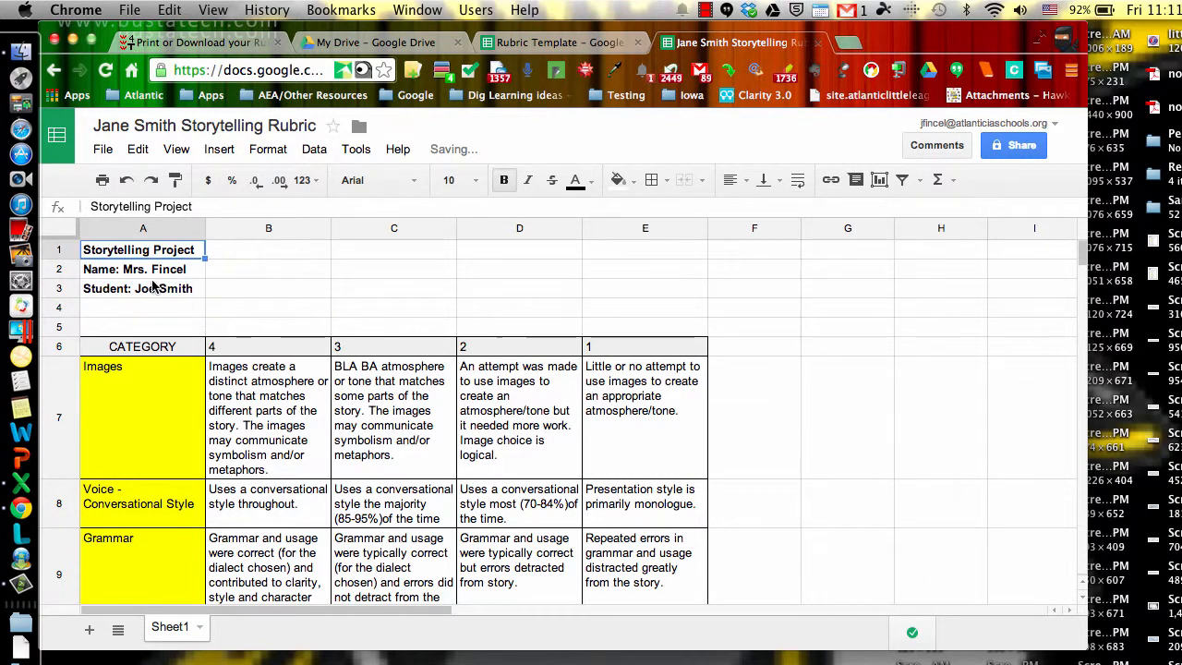
- Replace the first name in the Student line in cell A3 with this copy's student's first name
click(152, 288)
double_click(152, 288)
double_click(149, 288)
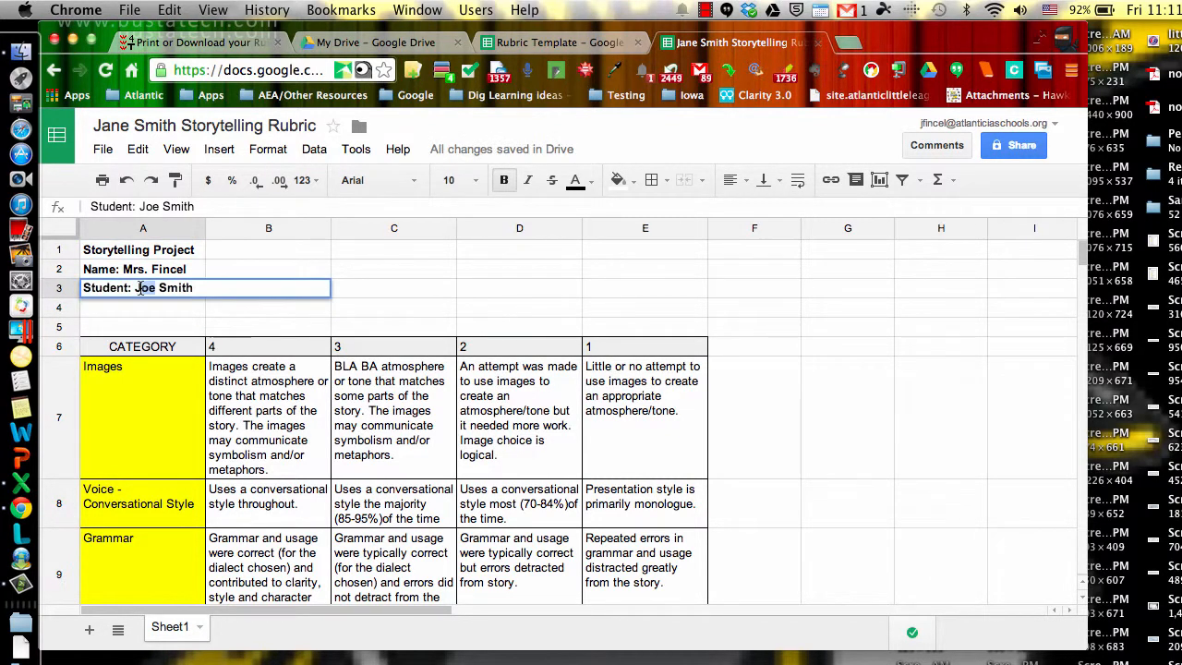
text(Jane)
key(Return)
- Enter "Date: 3/7/2014" in cell A4, below the Student line
text(D)
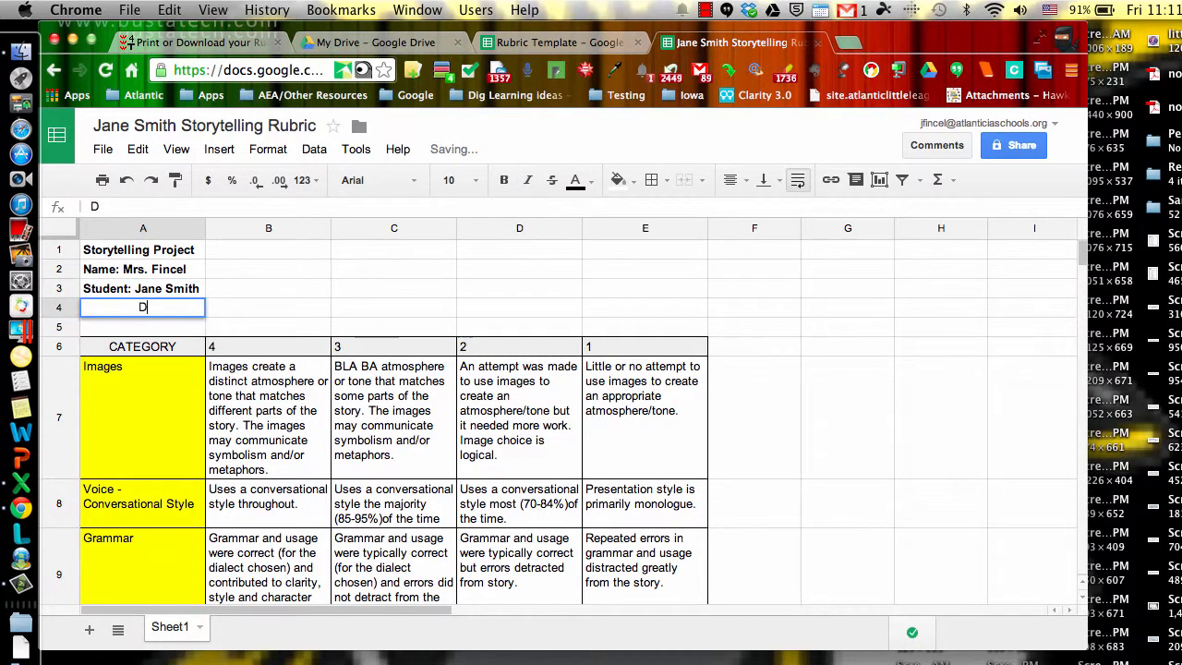
text(ate: 3)
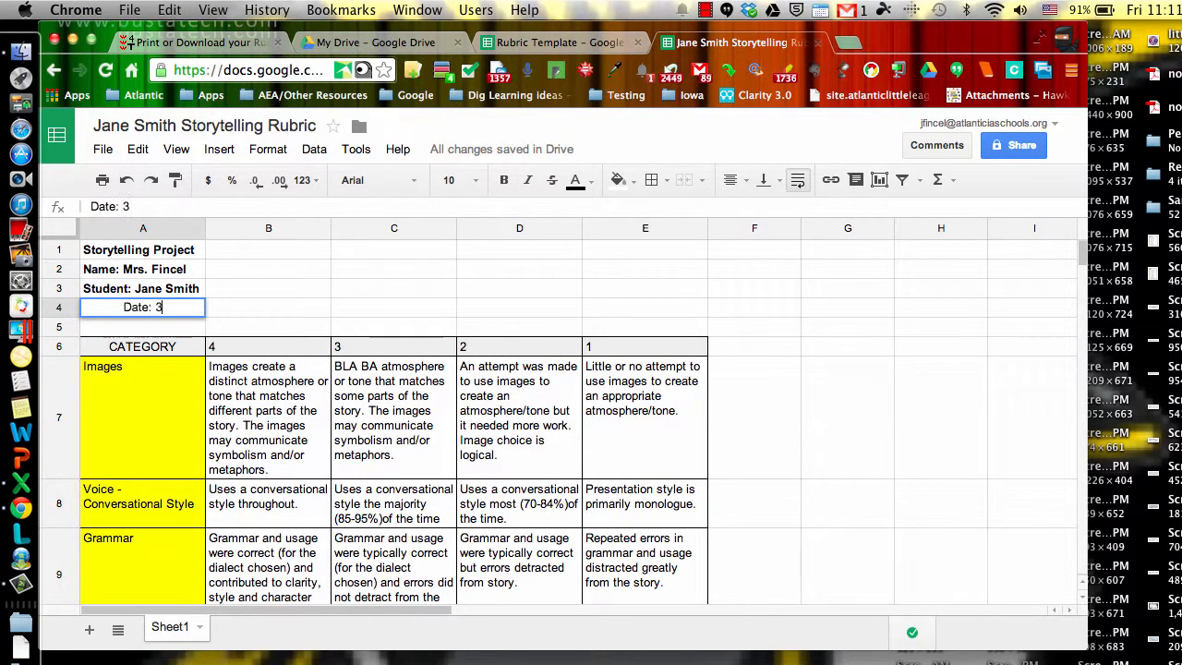
text(/8/2014)
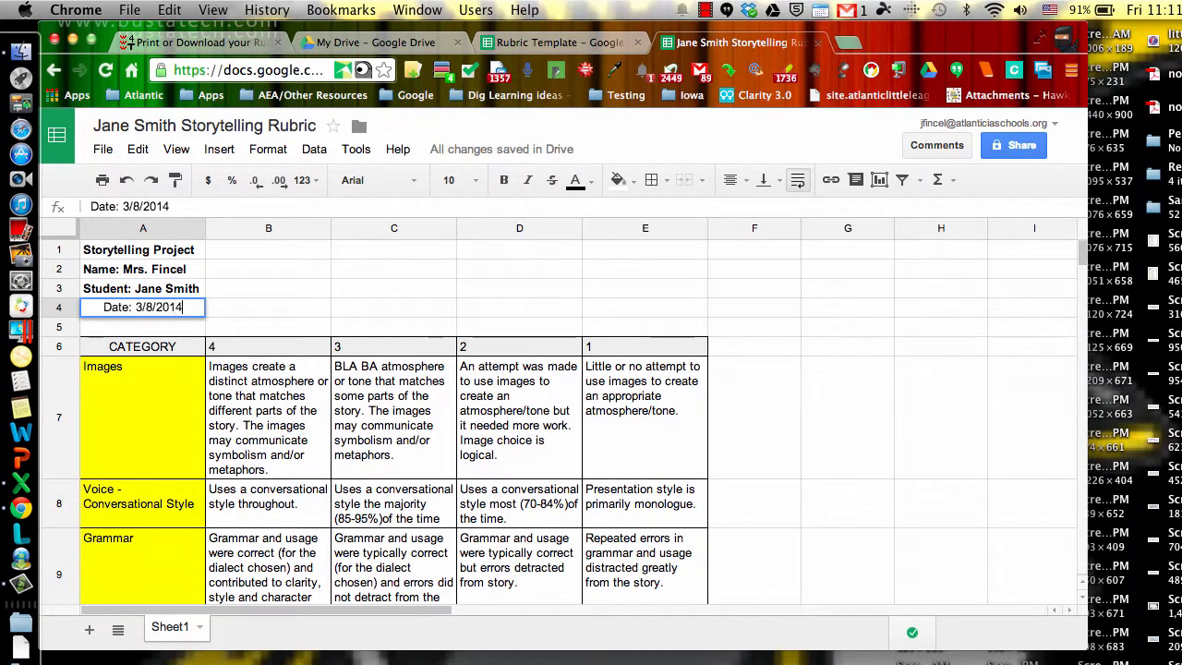
key(BackSpace)
key(BackSpace)
key(BackSpace)
key(BackSpace)
key(BackSpace)
key(BackSpace)
text(7/2014)
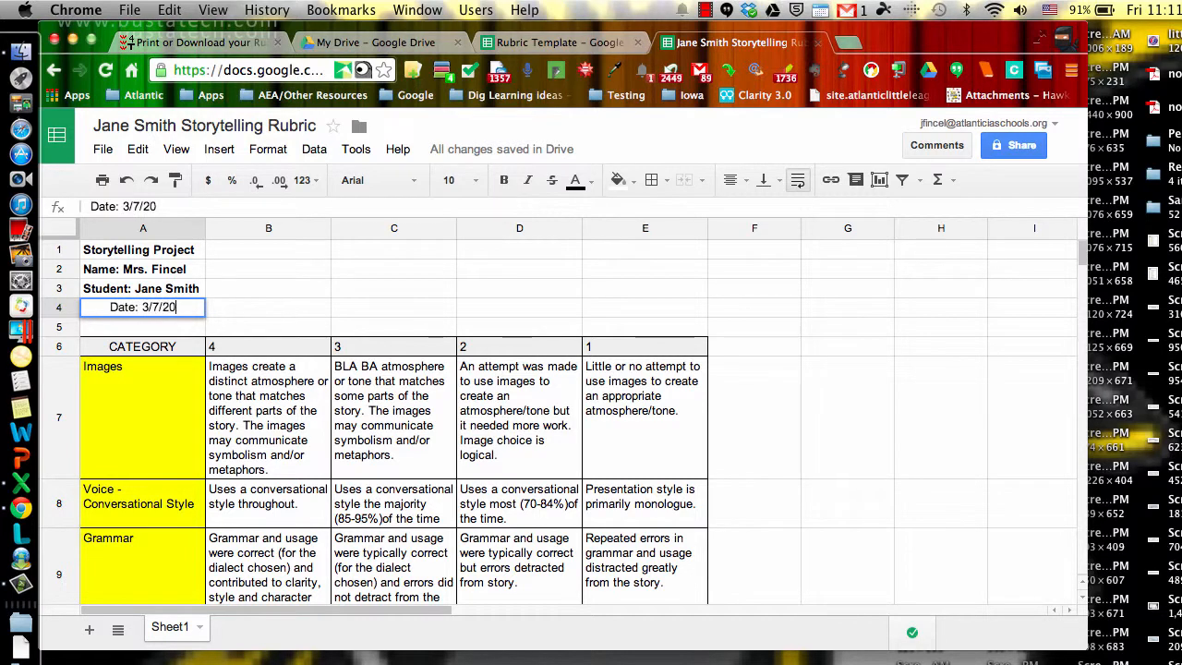
key(Return)
- Copy the whole Grammar row, from category to score 1, into row 10 directly below it
scroll(412, 439, down, 3)
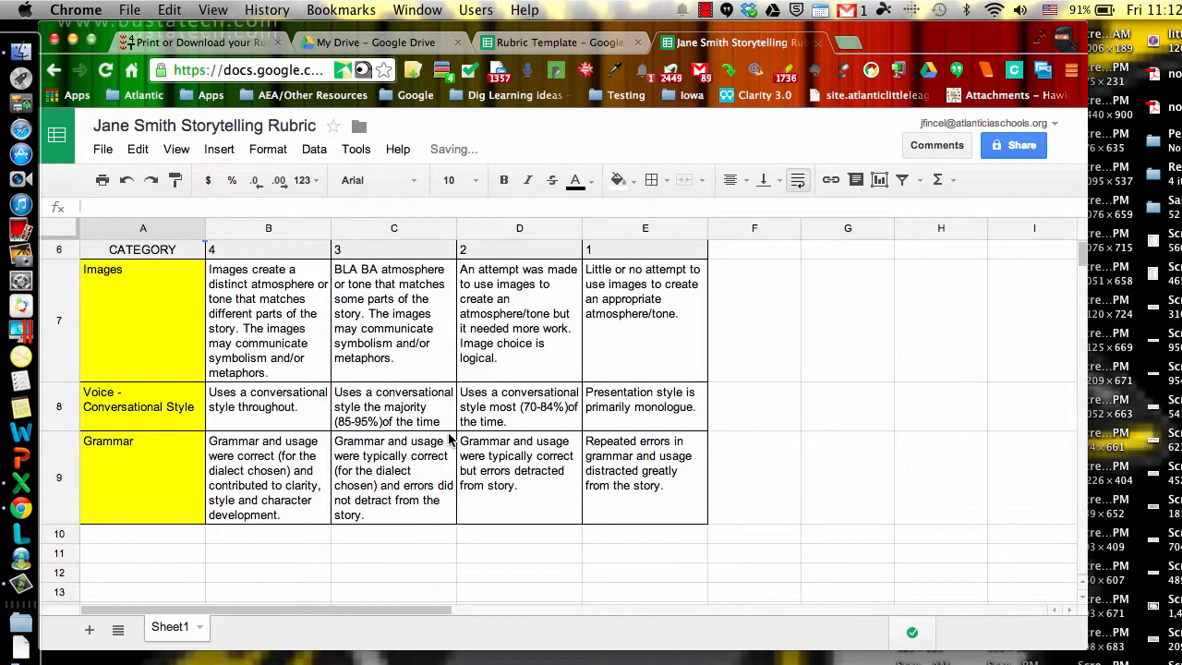
click(144, 501)
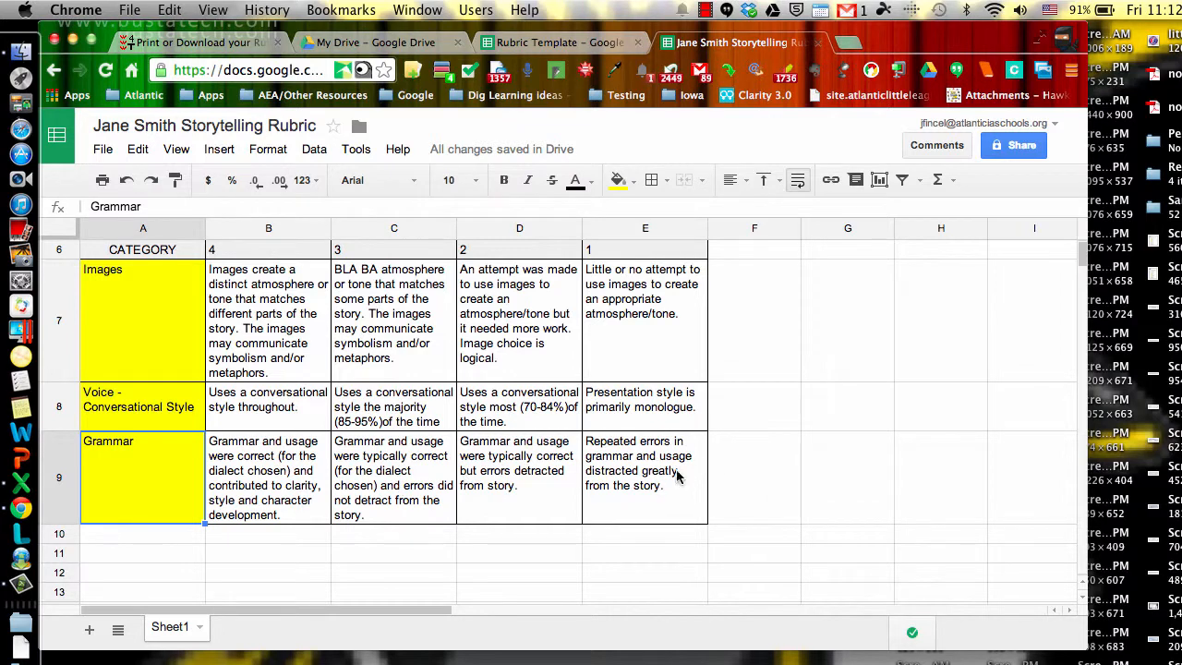
drag(652, 476, 139, 491)
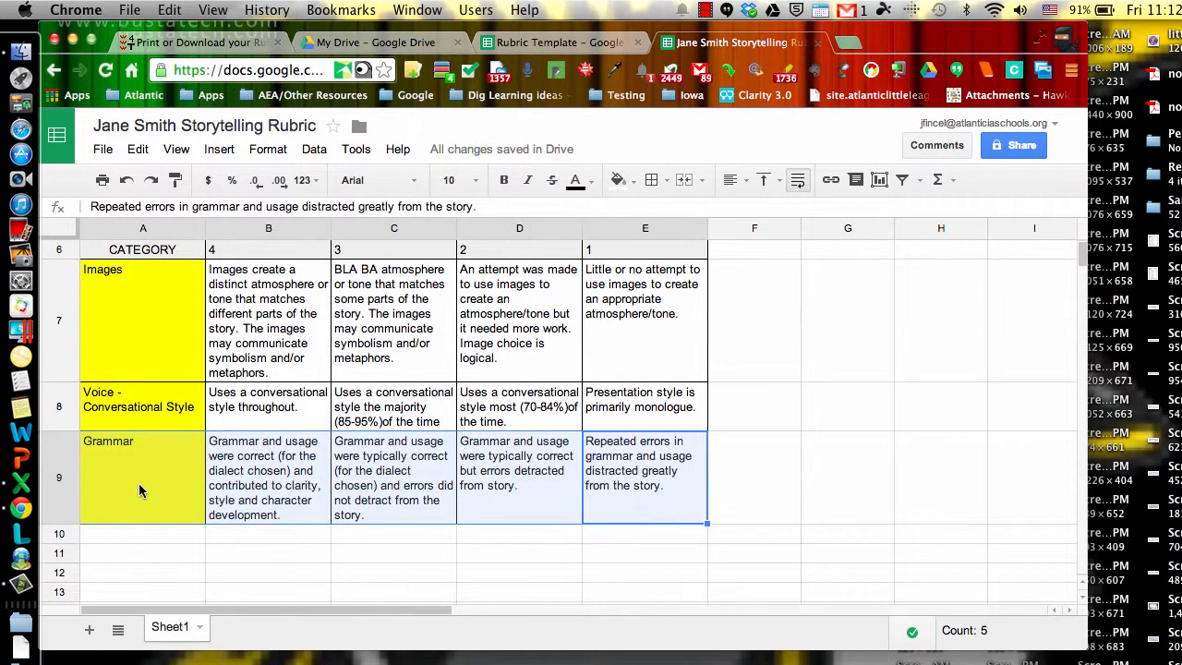
click(158, 536)
key(ctrl+v)
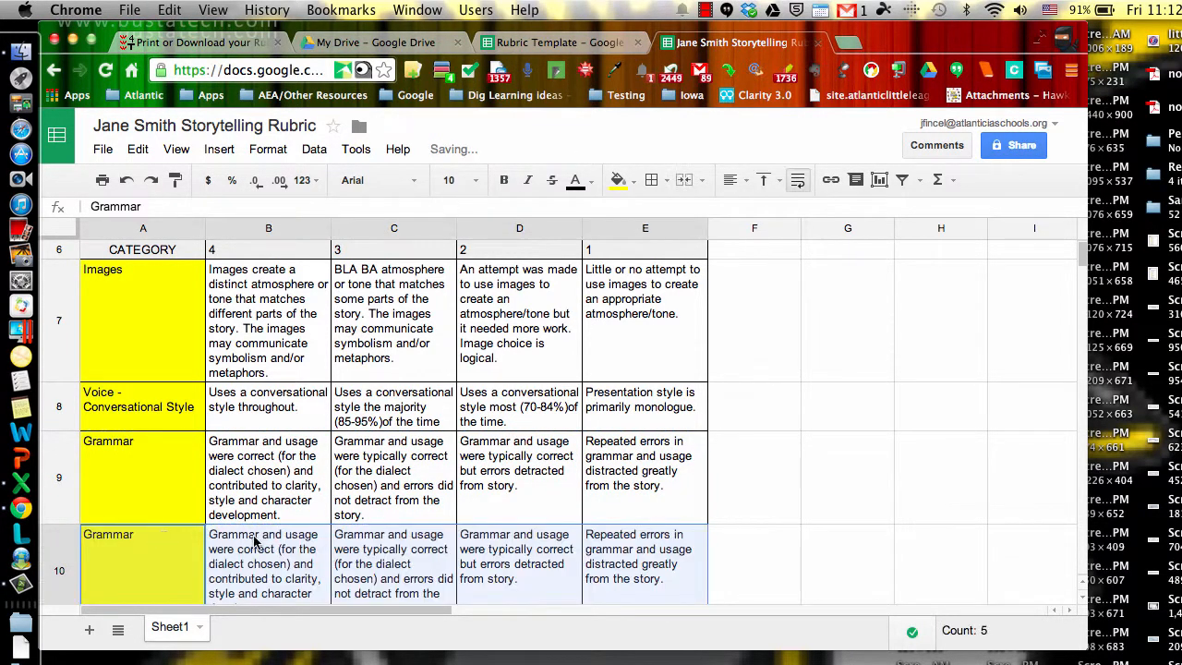
- Rename the category in row 10 as "Presentation" and clear its four score descriptions
click(294, 539)
double_click(294, 538)
click(134, 534)
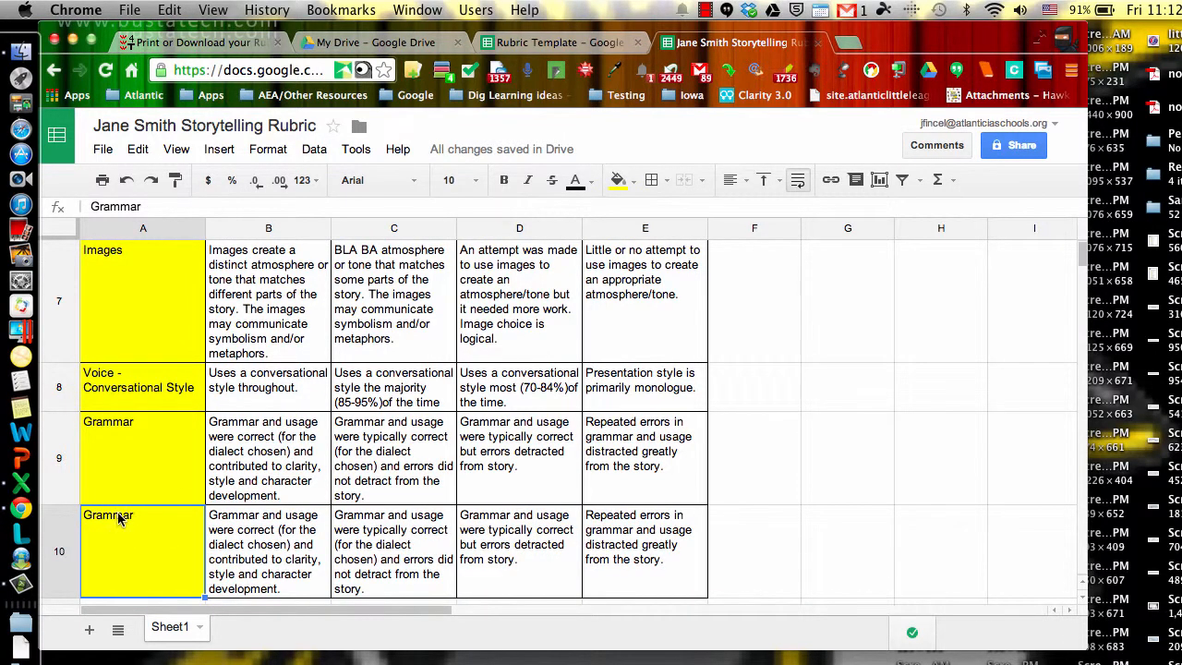
click(126, 435)
click(118, 532)
text(O)
key(BackSpace)
text(Presentation)
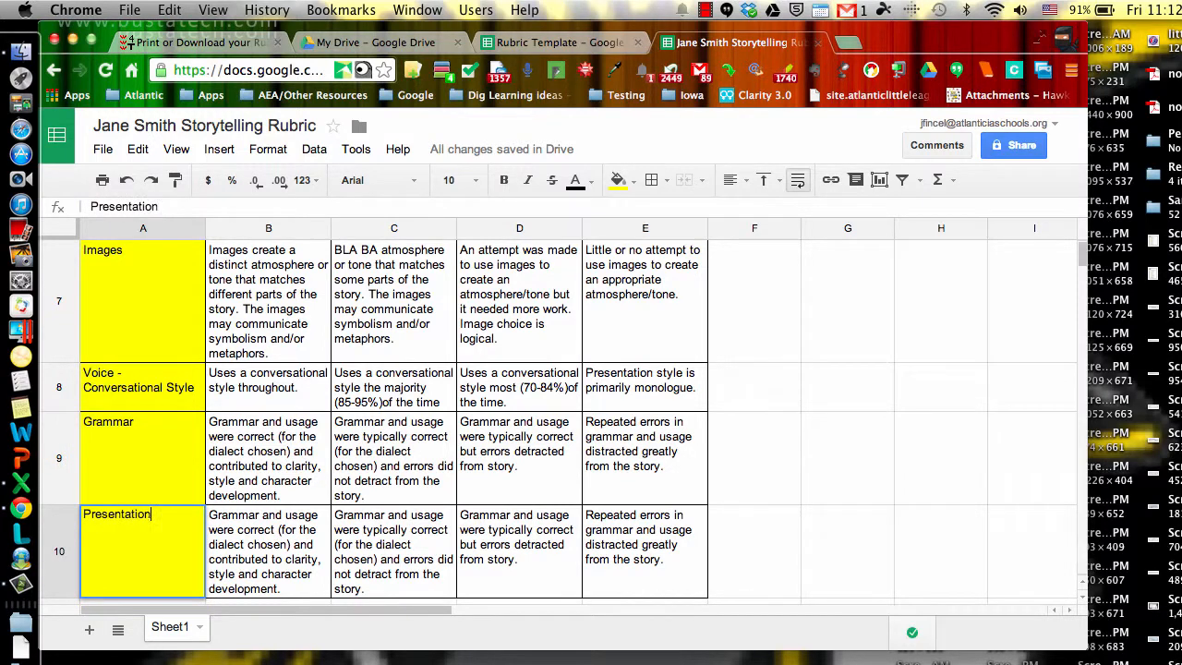
key(Tab)
drag(687, 544, 308, 533)
key(Delete)
- Fill the Presentation row's scores 4 to 1 with the placeholder texts "Jlkajaldj", "lkajsldfjlj", "lkjasldfj" and "lkajsdlkfj"
click(293, 519)
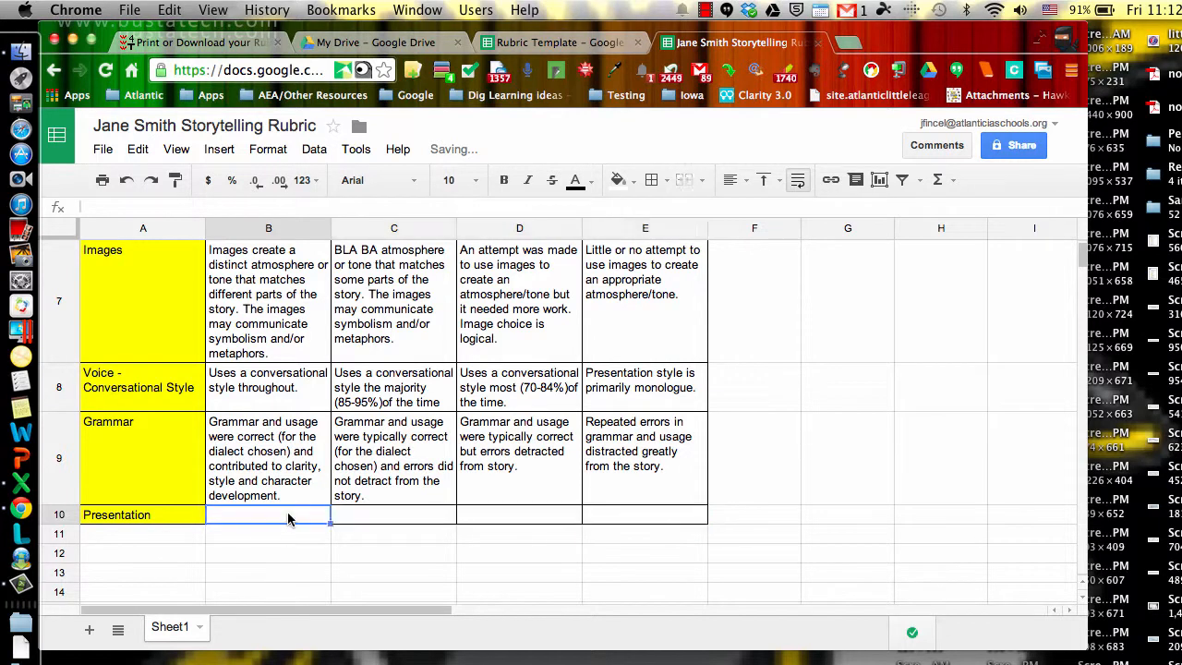
text(Jlkajaldj)
key(Tab)
text(lkajsldfjlj)
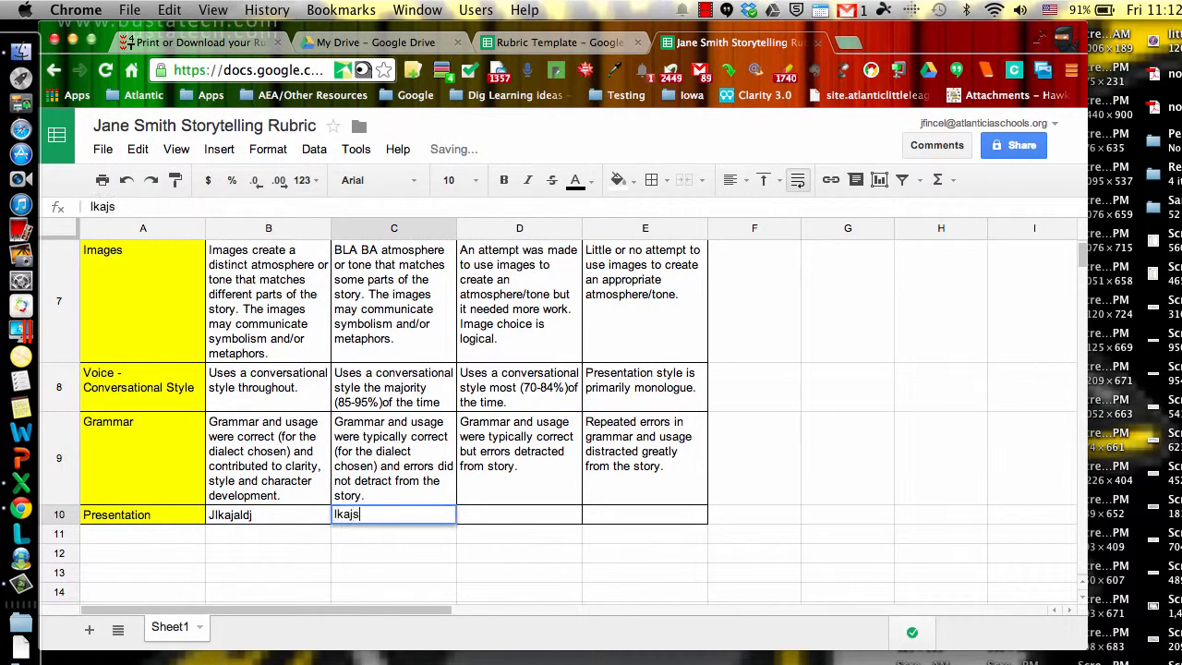
key(Tab)
text(lkjasldf)
key(Tab)
text(lkajsdlkfj)
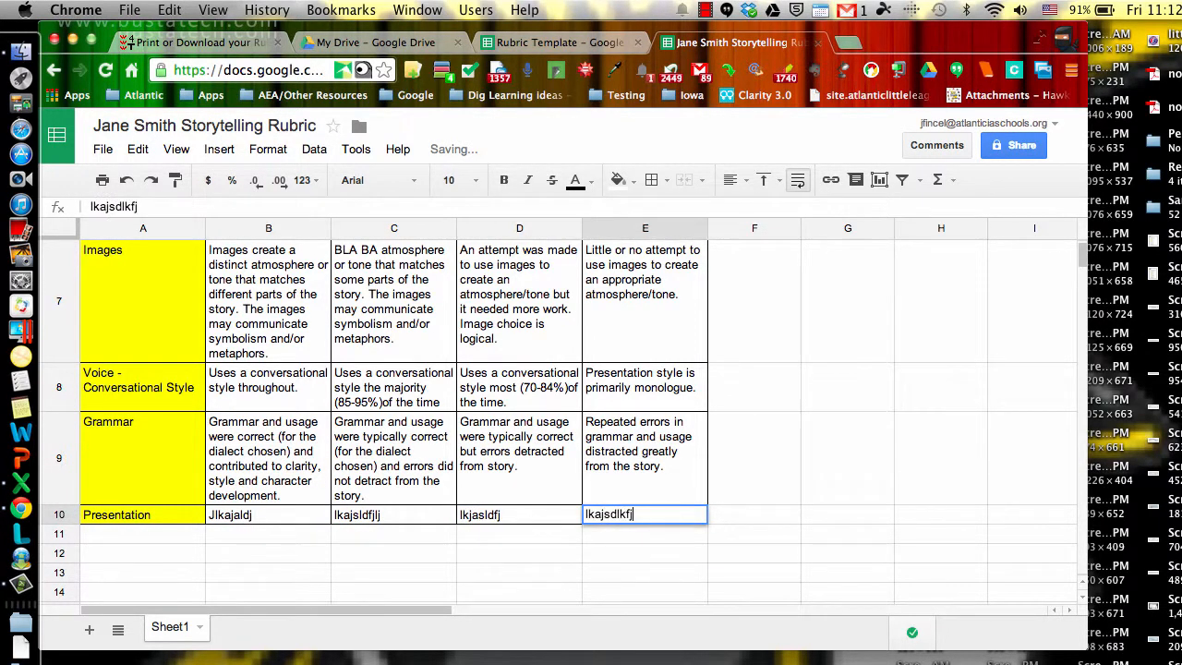
key(Return)
click(230, 505)
scroll(230, 504, up, 5)
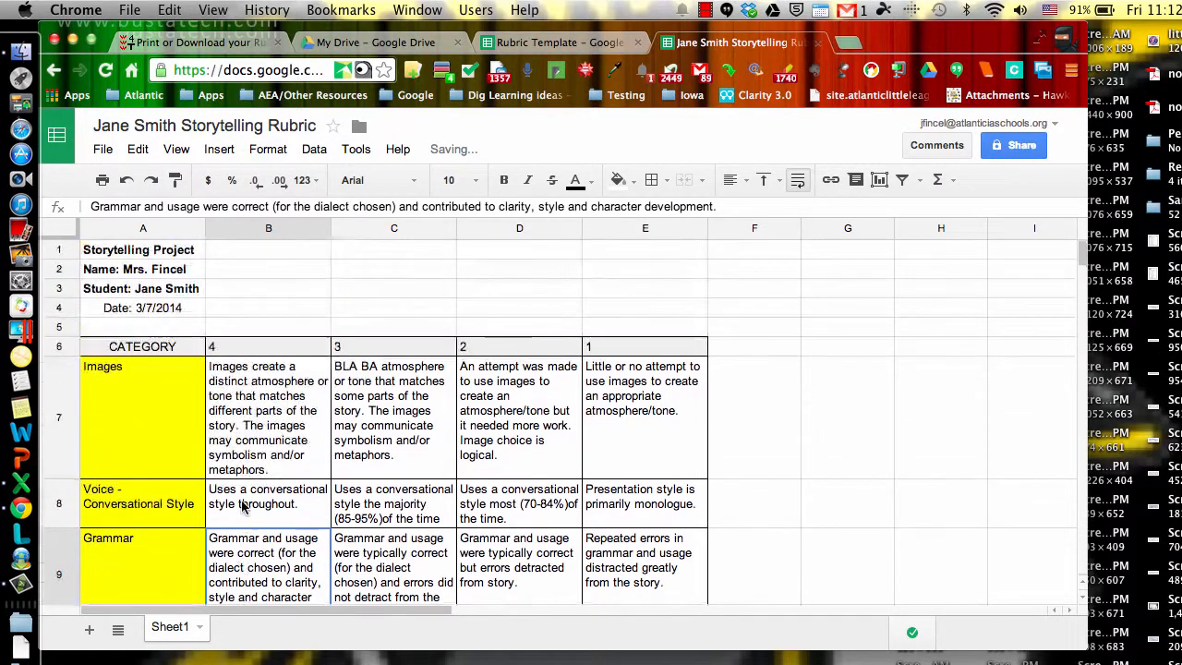